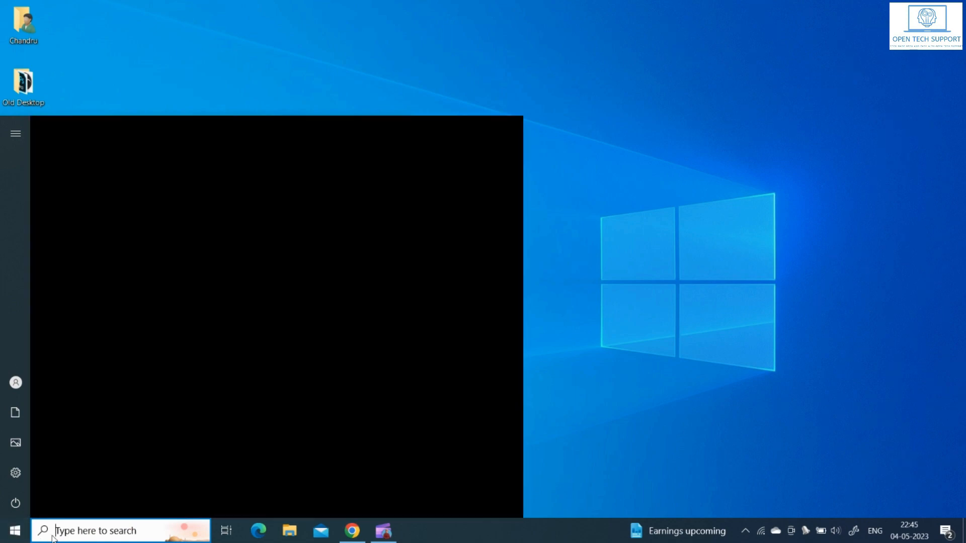
Step: Launch Microsoft Word 2010 and open its ribbon customization settings
text(word)
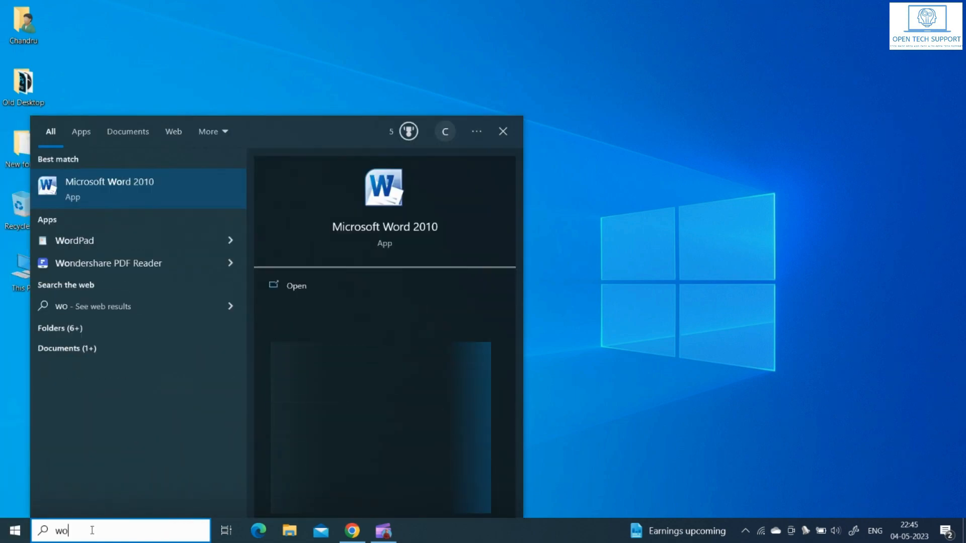
click(134, 191)
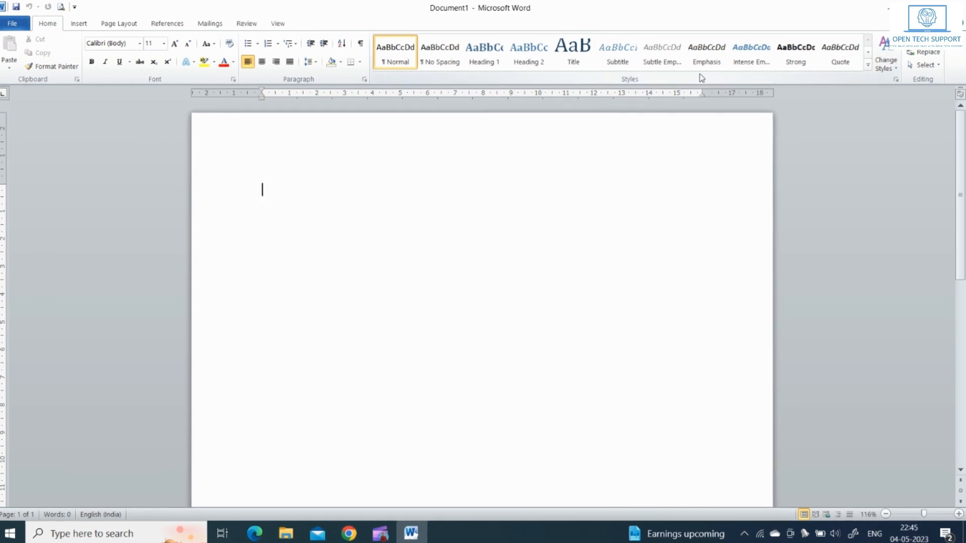
right_click(702, 78)
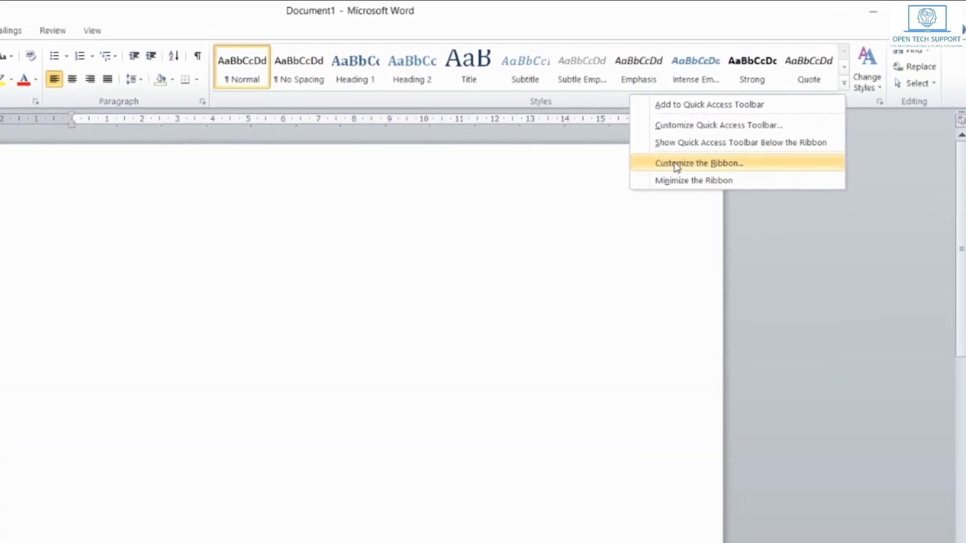
click(677, 166)
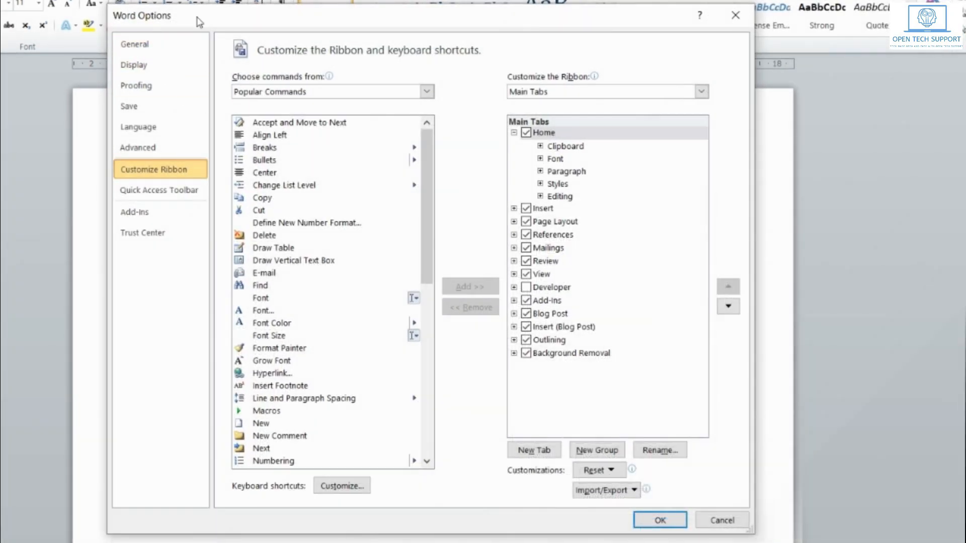
Step: Create a custom ribbon tab directly after Home, rename it Test, and apply the change
click(514, 133)
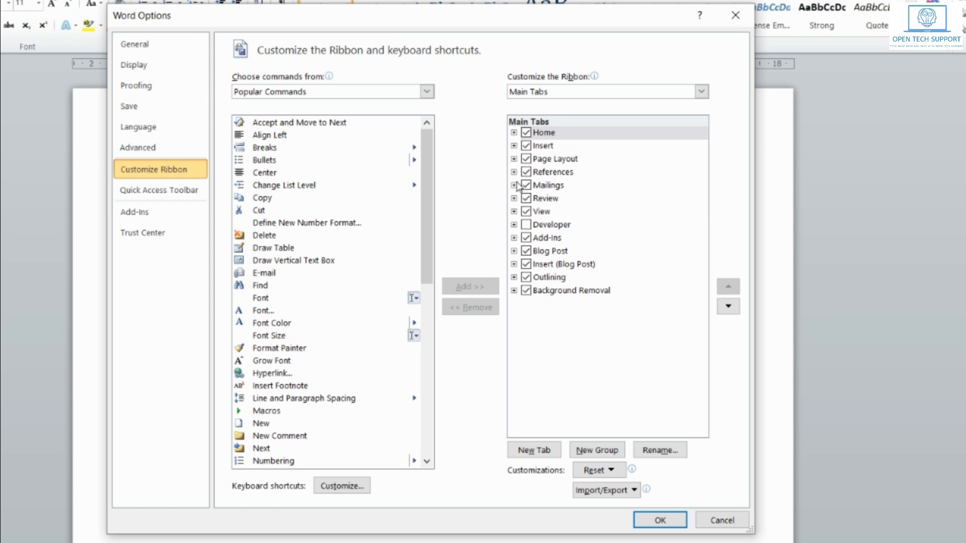
click(529, 451)
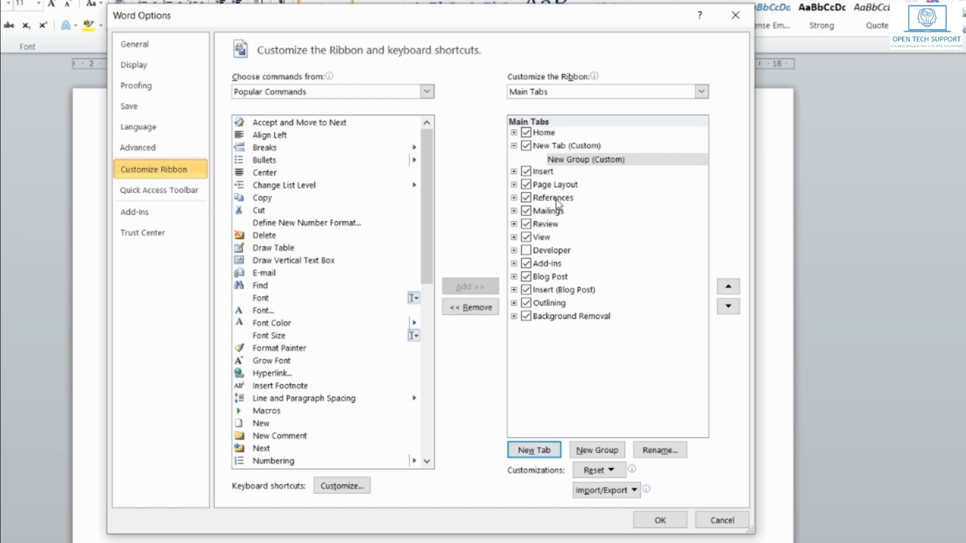
click(552, 148)
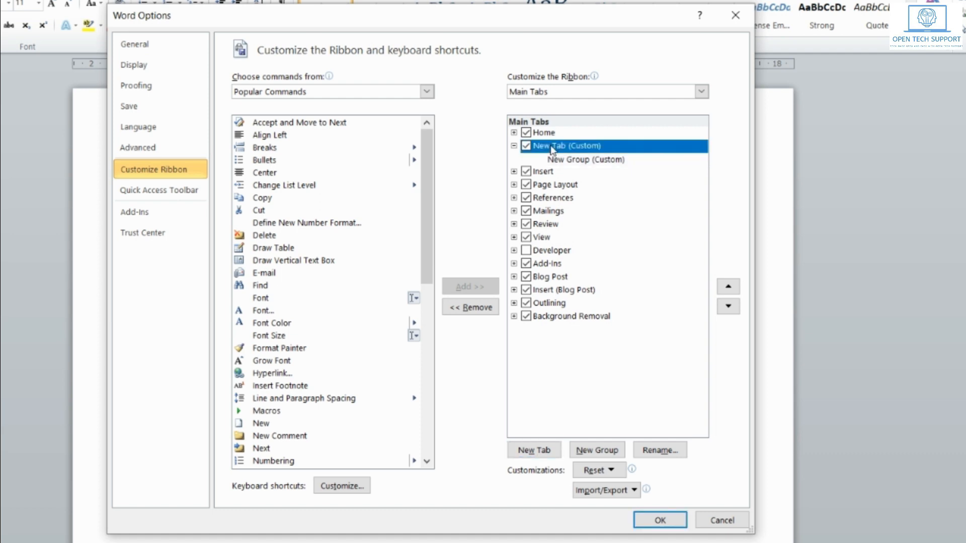
click(660, 451)
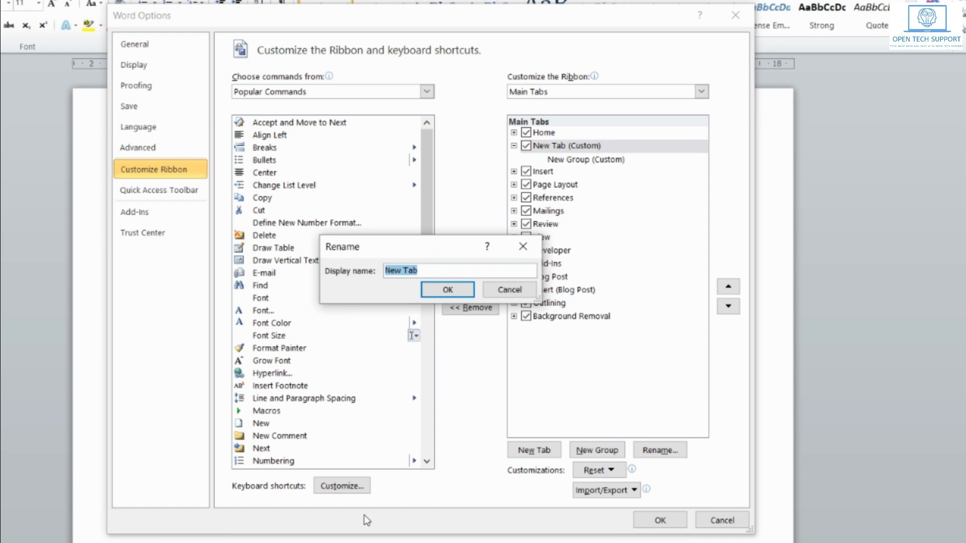
text(Test)
click(452, 294)
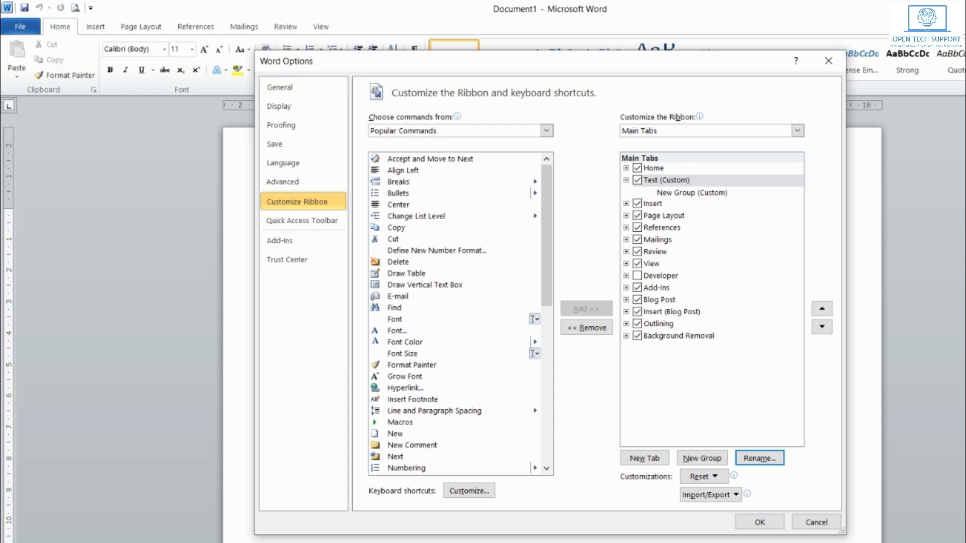
click(760, 523)
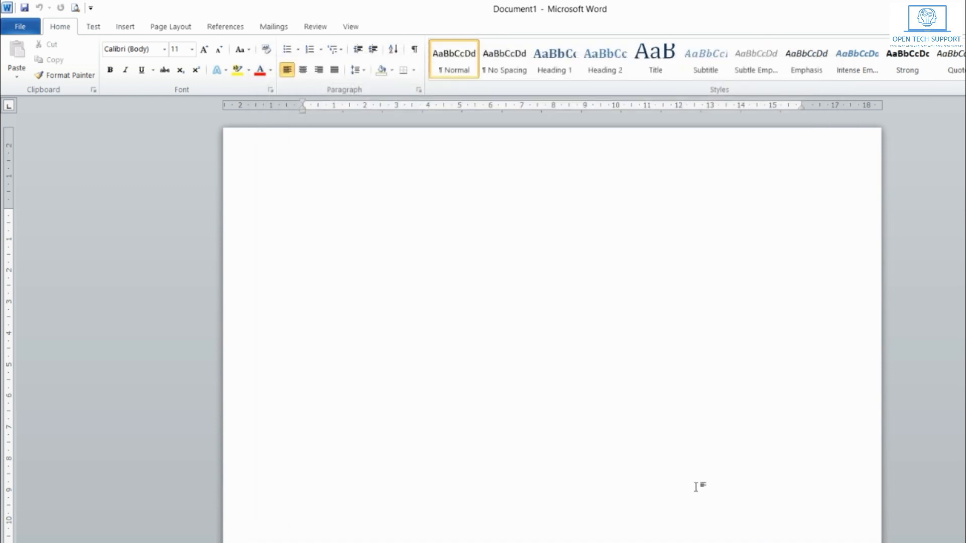
Step: Examine the contents of the Test ribbon tab and compare them with the Home, Insert, Page Layout, Review and View tabs
click(93, 27)
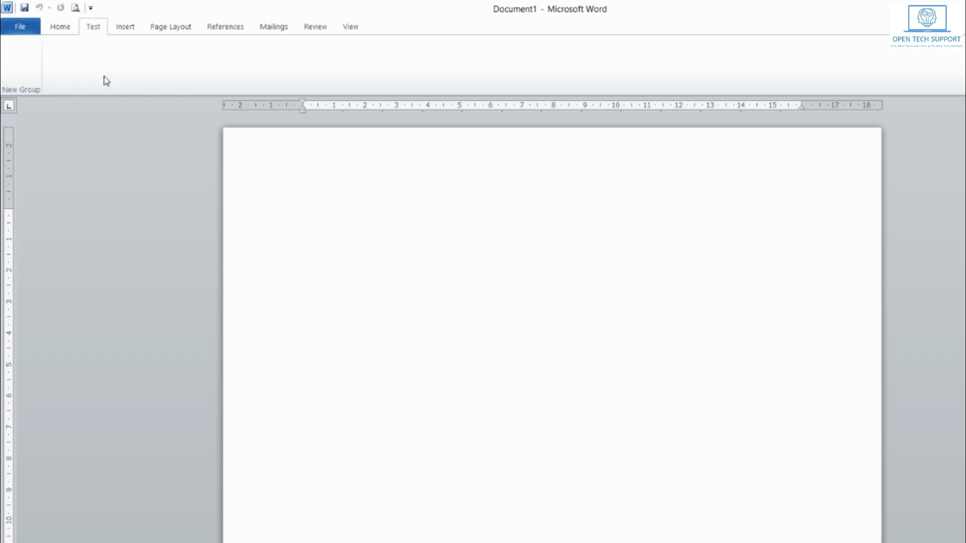
click(68, 32)
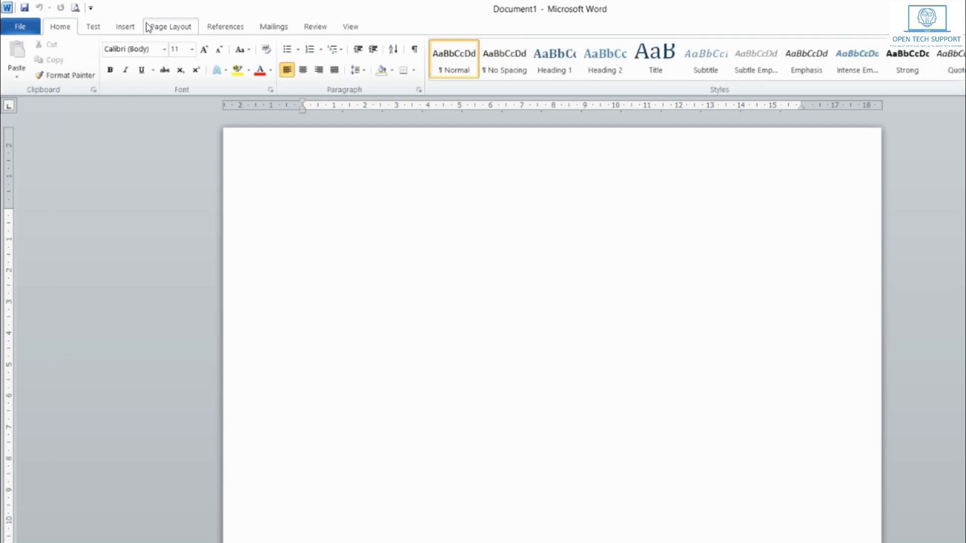
click(132, 29)
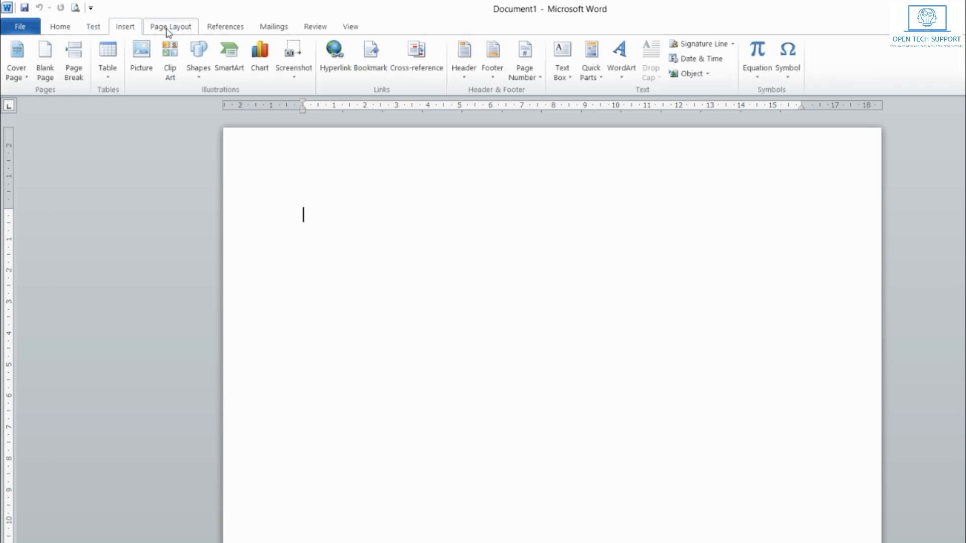
click(195, 30)
click(314, 32)
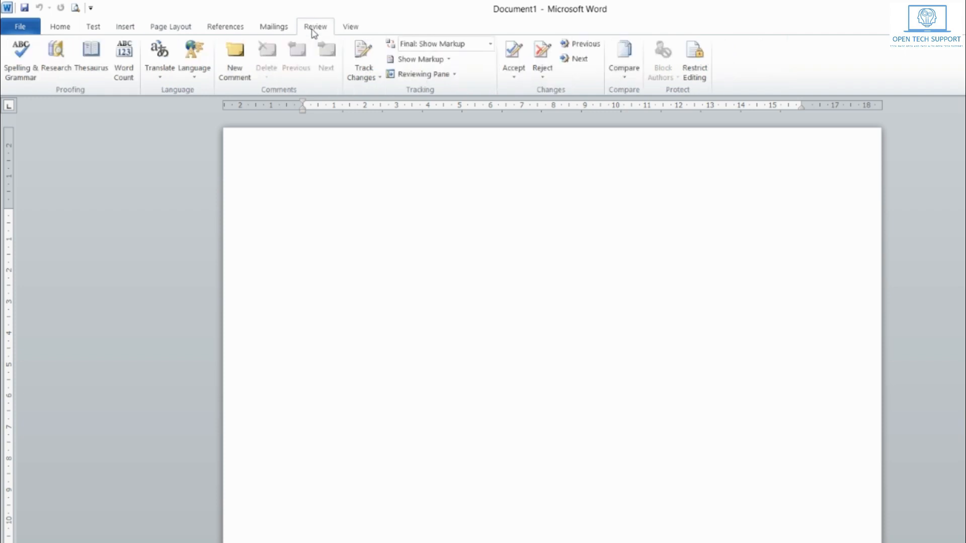
click(351, 28)
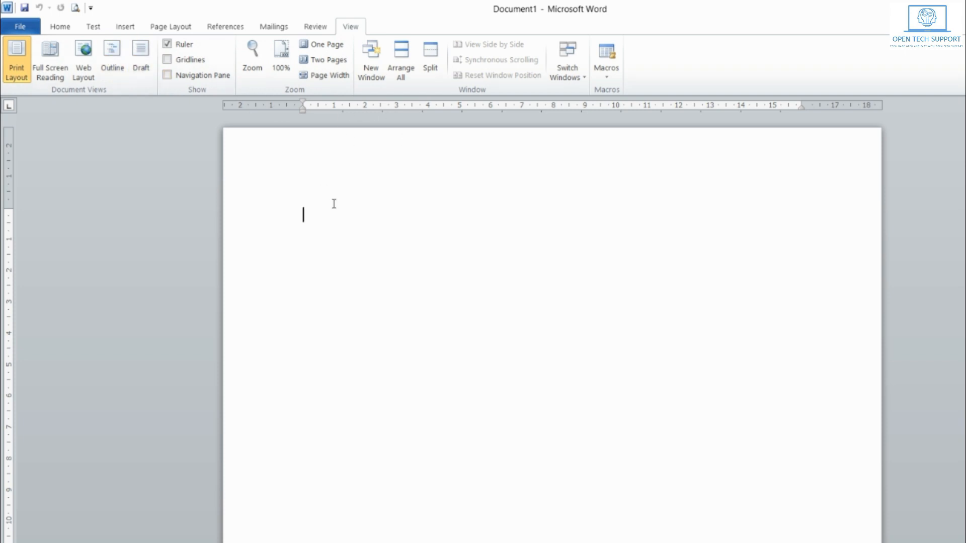
click(98, 28)
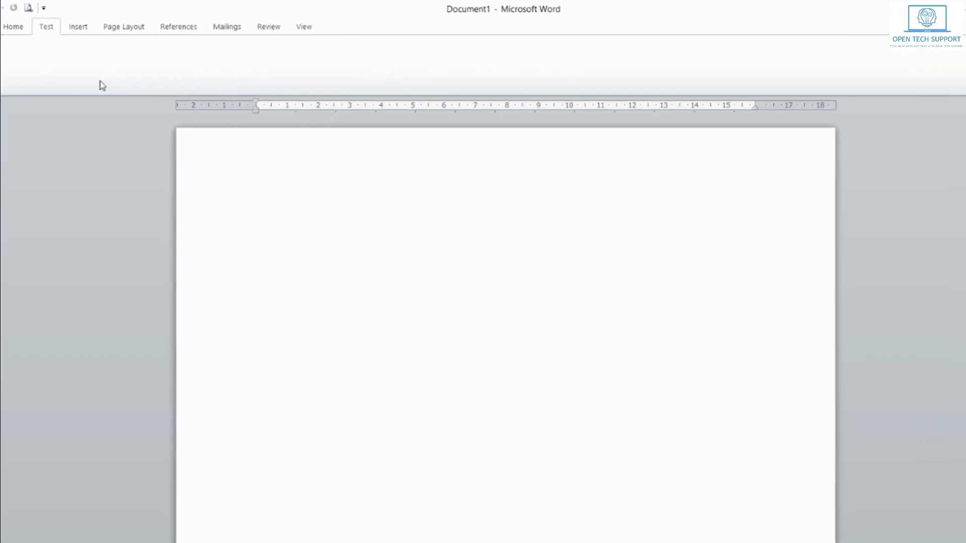
Step: Reopen the ribbon customization settings and add the Copy and Cut commands to the new group under the Test tab
right_click(821, 74)
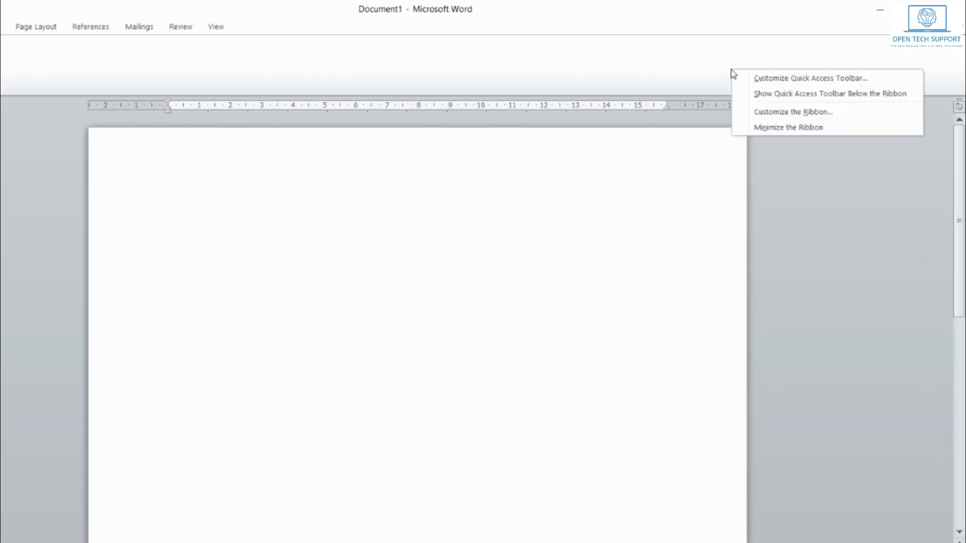
click(778, 120)
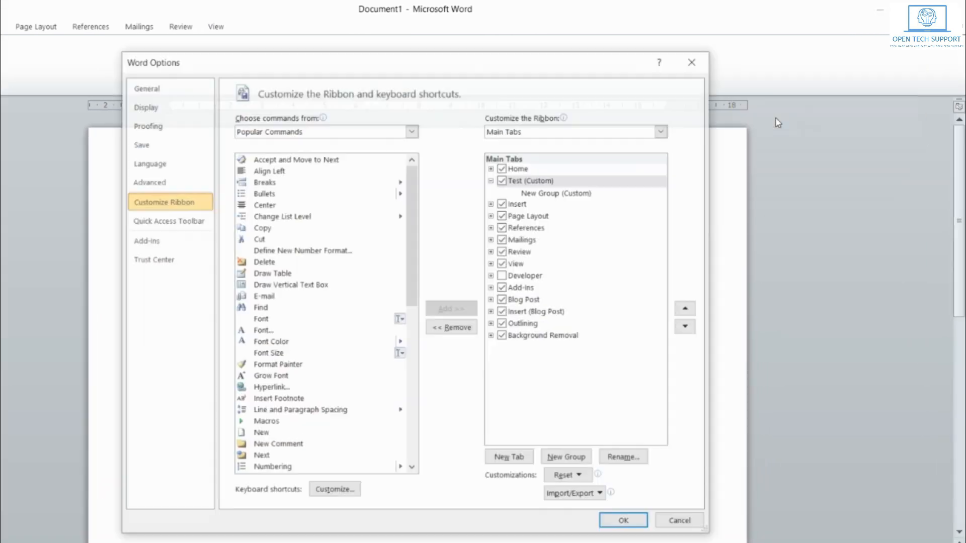
click(521, 181)
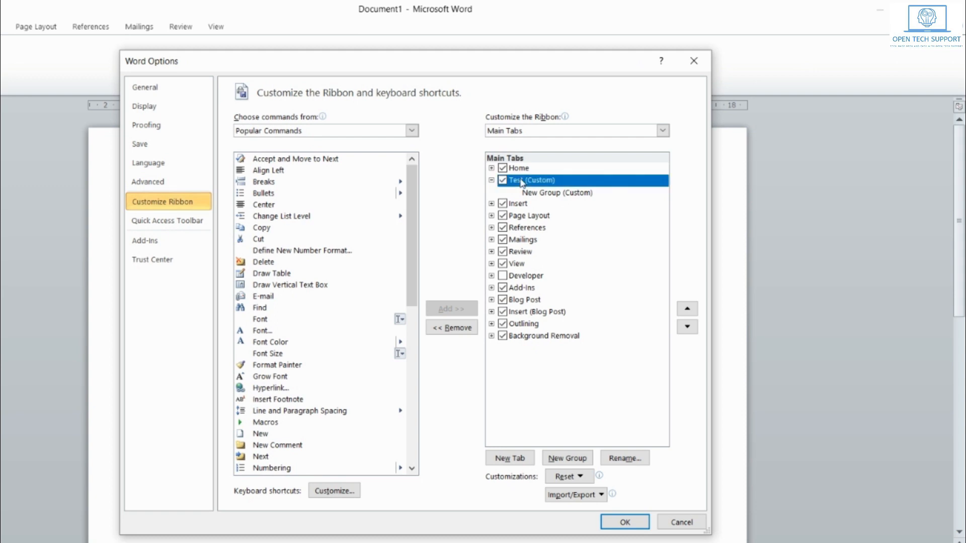
click(541, 194)
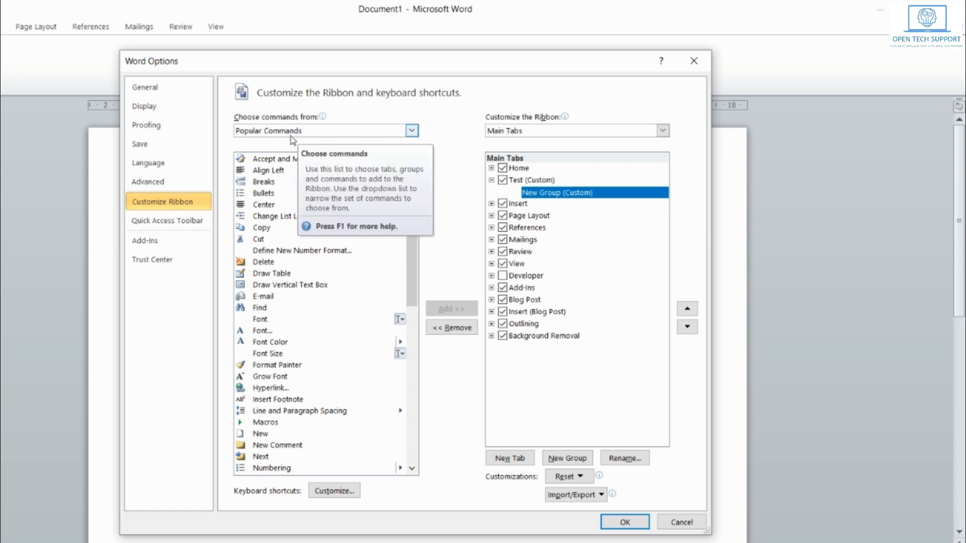
scroll(276, 217, down, 10)
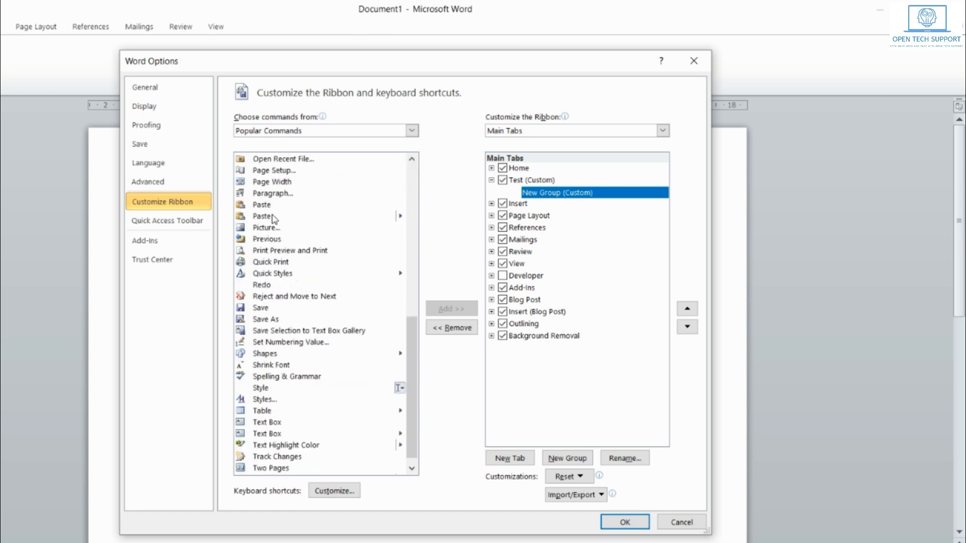
scroll(275, 218, down, 1)
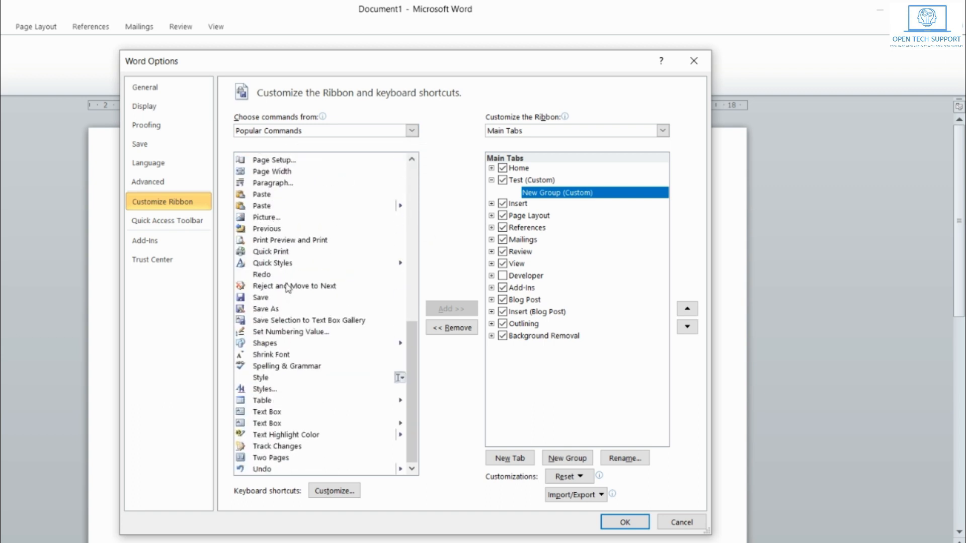
scroll(287, 286, up, 10)
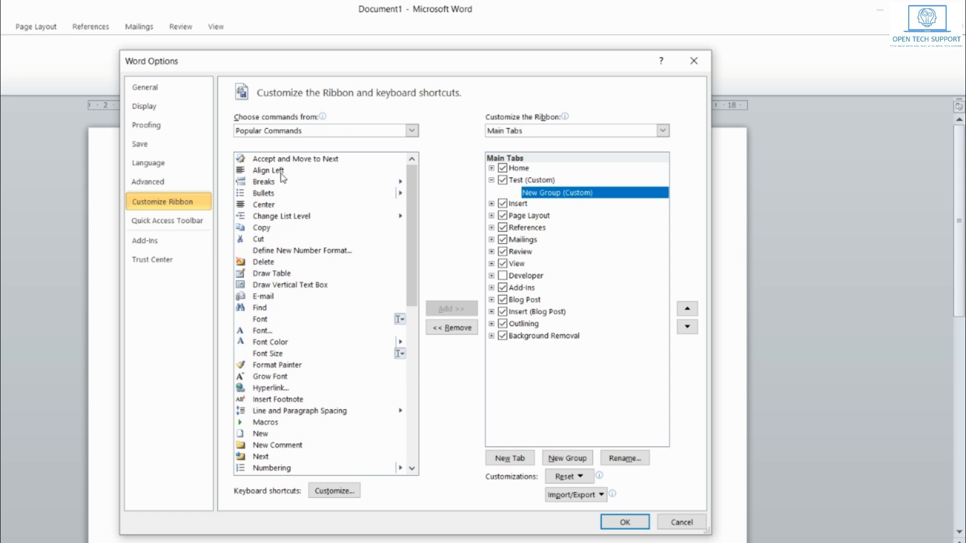
click(277, 231)
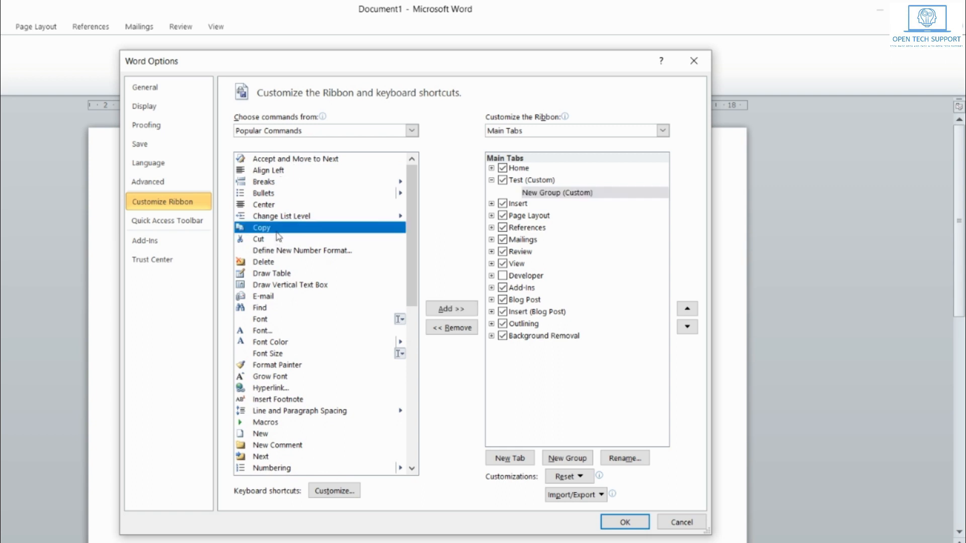
click(459, 309)
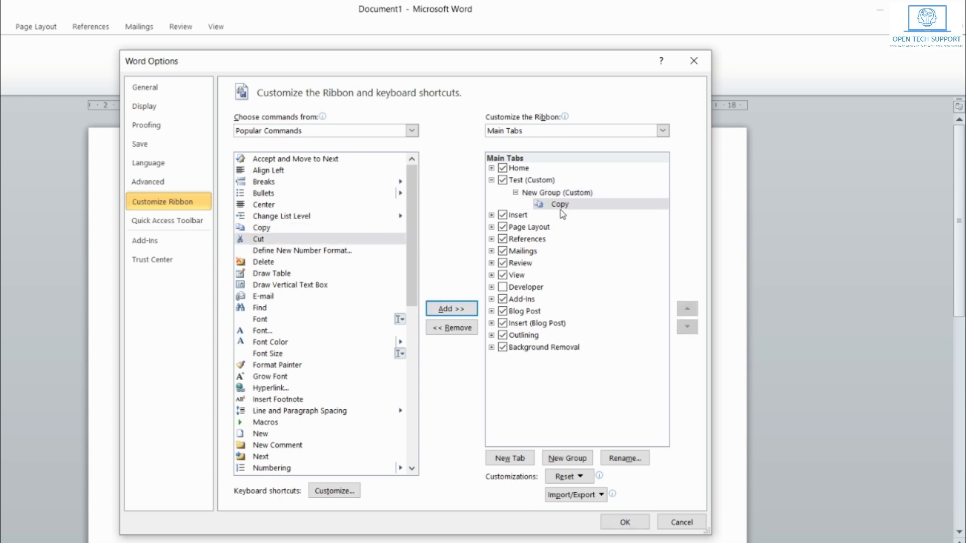
click(445, 310)
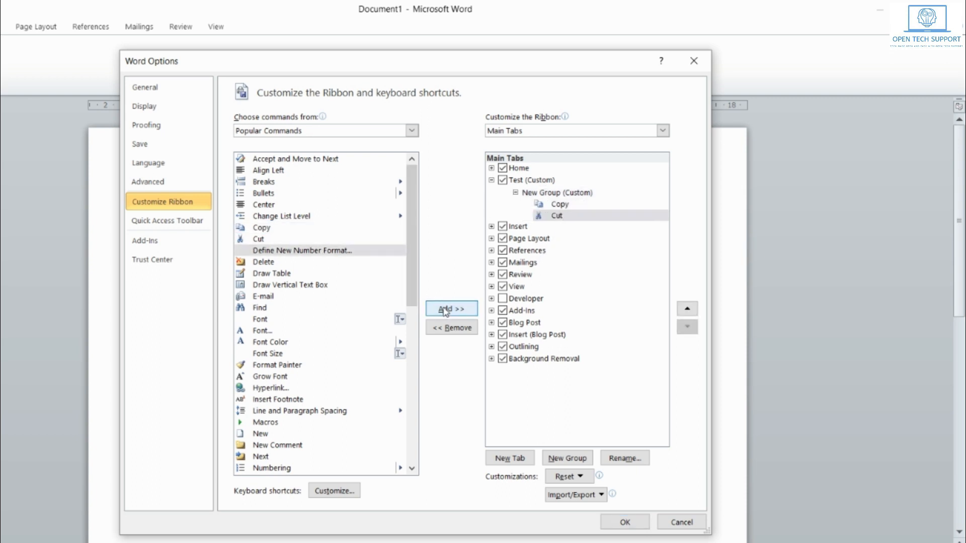
Step: Add the plain Paste command to the Test tab's custom group below Cut
scroll(275, 302, down, 6)
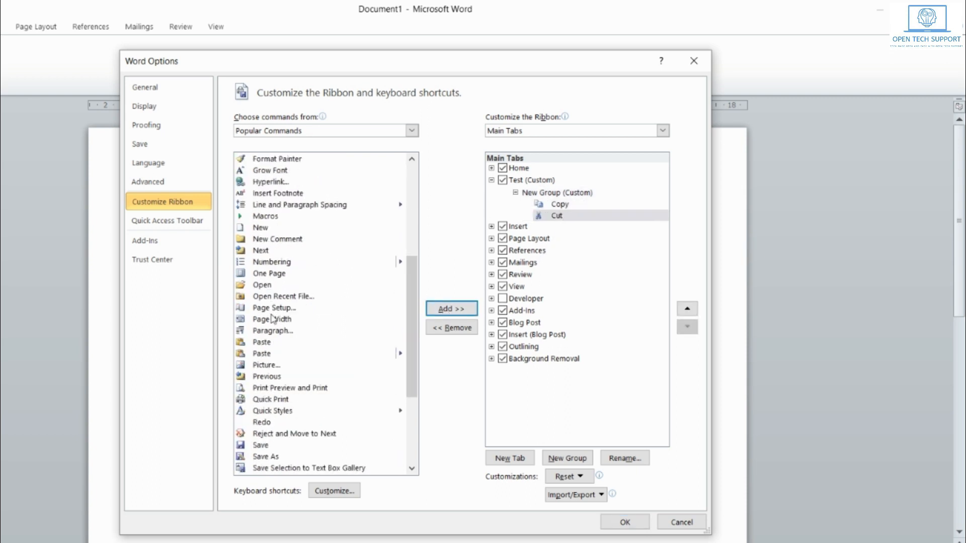
click(265, 347)
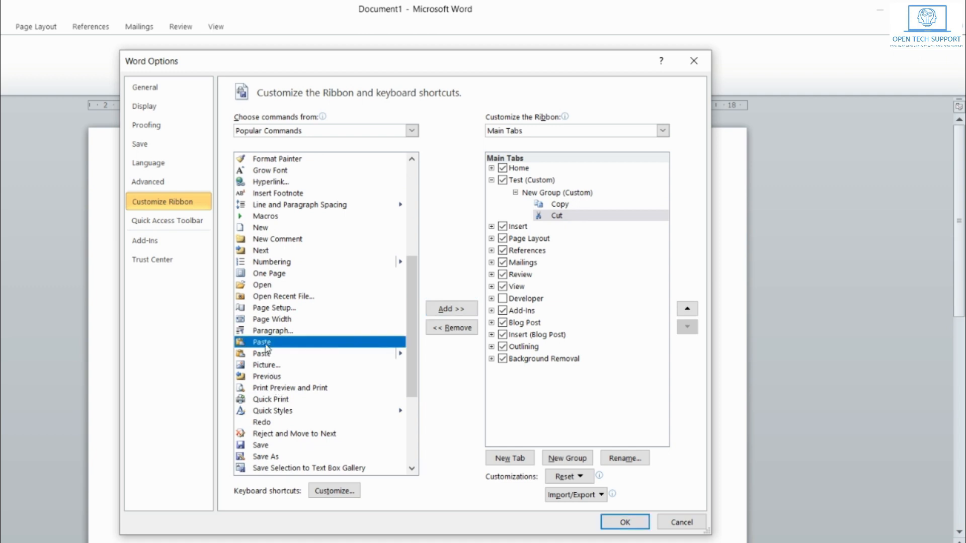
click(436, 307)
Step: Add the Align Left, Breaks, Bullets, Center and Change List Level commands to the Test tab's custom group below Paste
scroll(327, 339, up, 6)
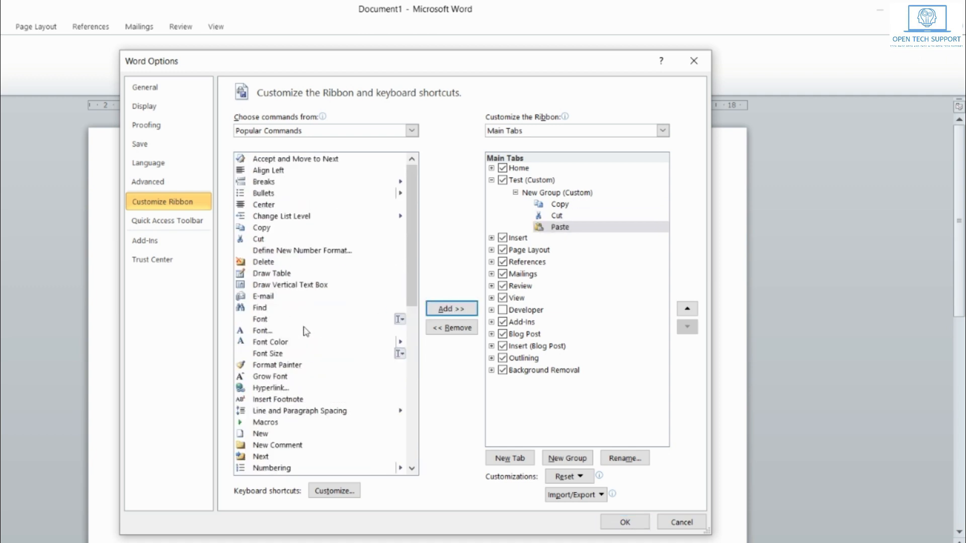
click(268, 171)
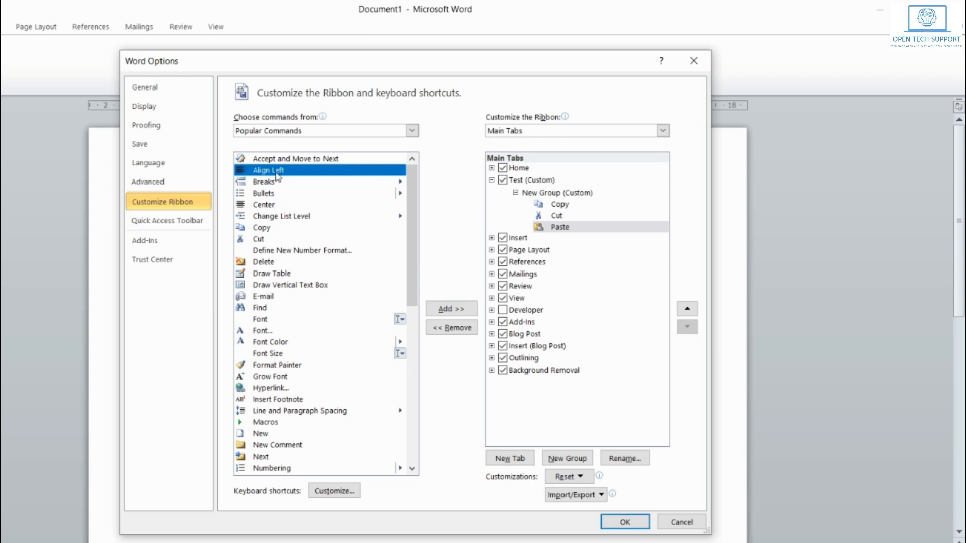
click(448, 316)
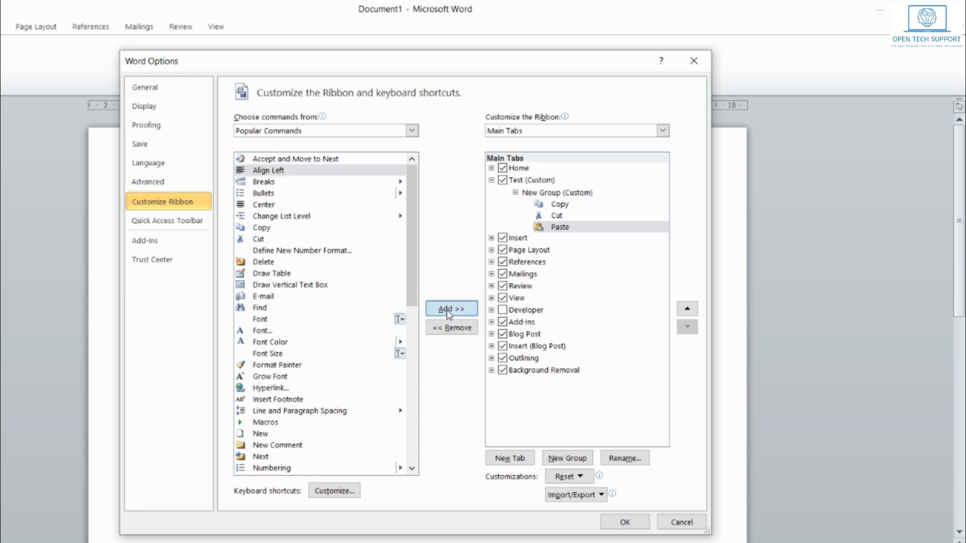
click(447, 315)
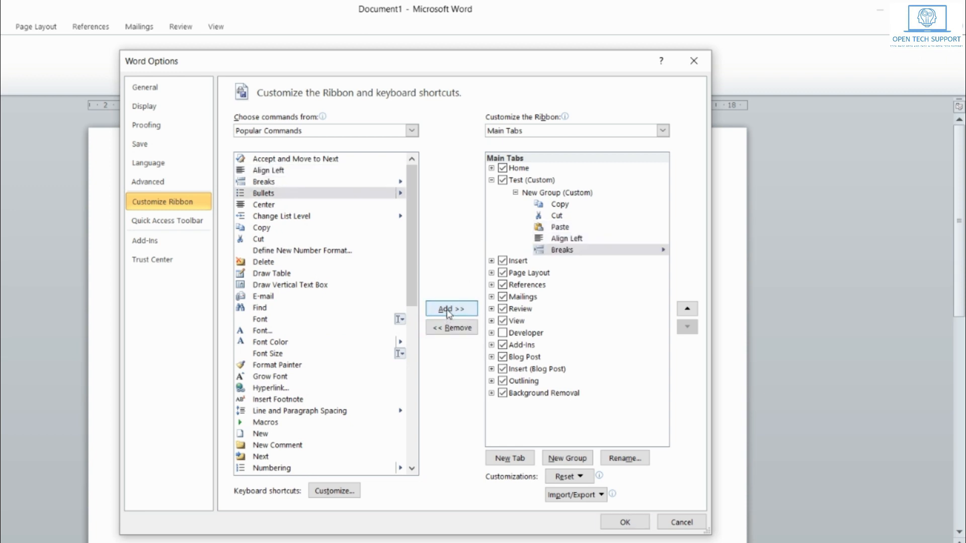
click(449, 314)
click(448, 314)
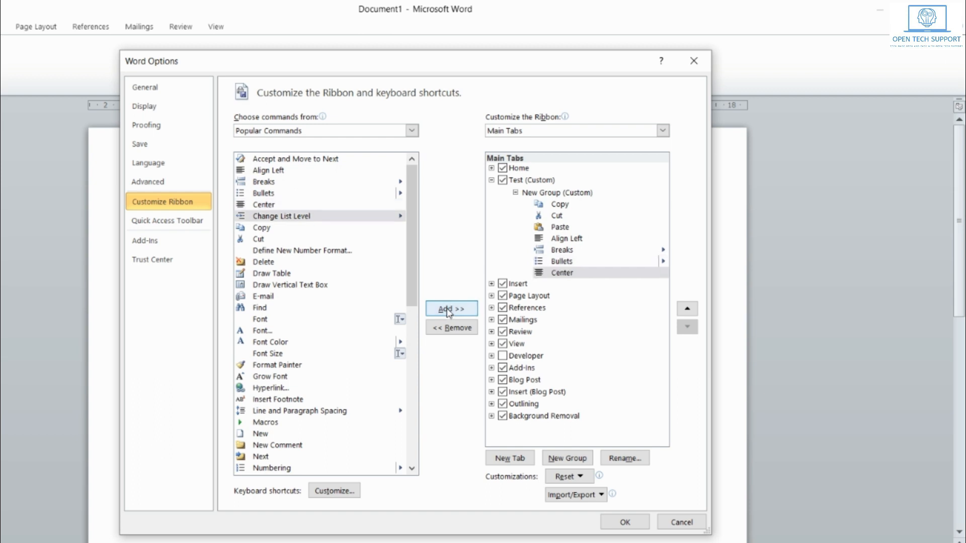
click(444, 308)
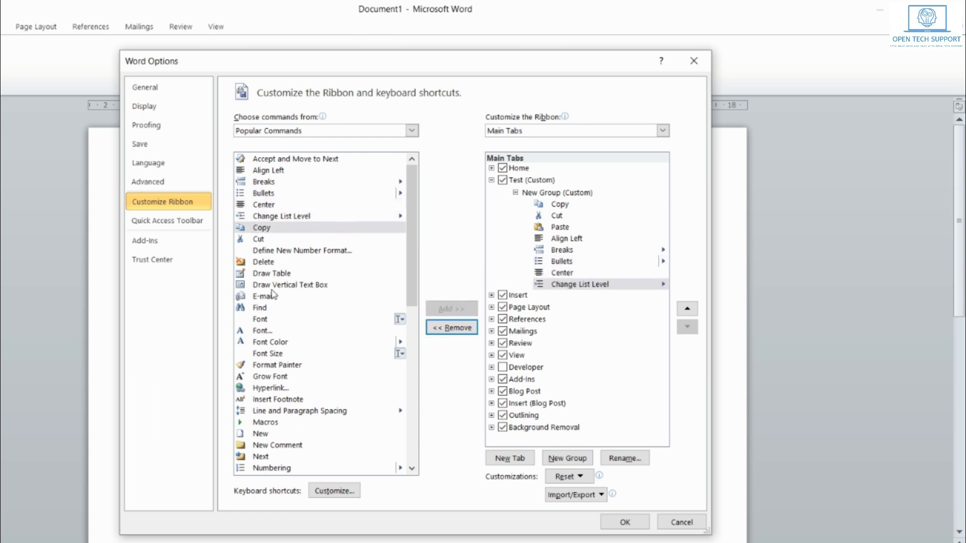
Step: Add the Font dialog command, Font Color, Font Size, Format Painter and Numbering to the Test tab's custom group below Change List Level
scroll(272, 295, down, 2)
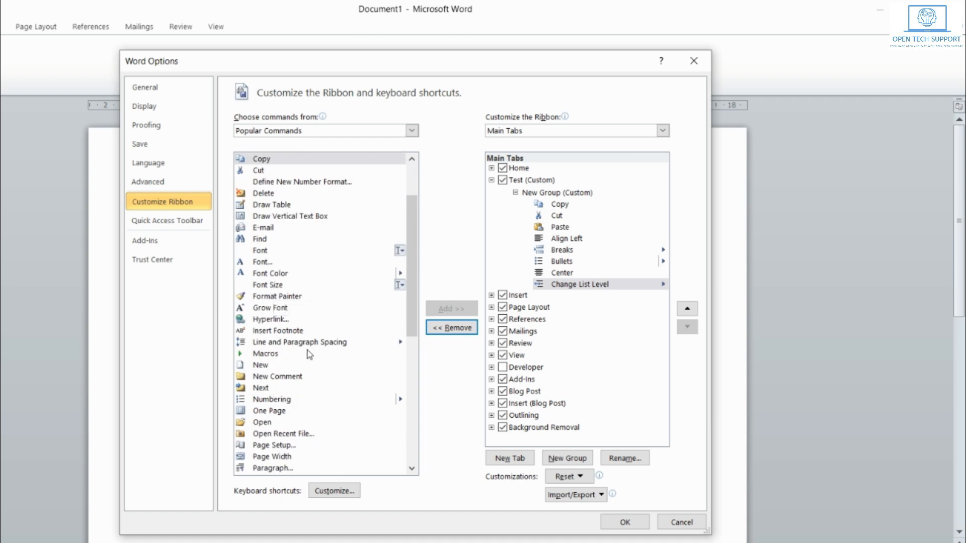
click(275, 262)
click(452, 312)
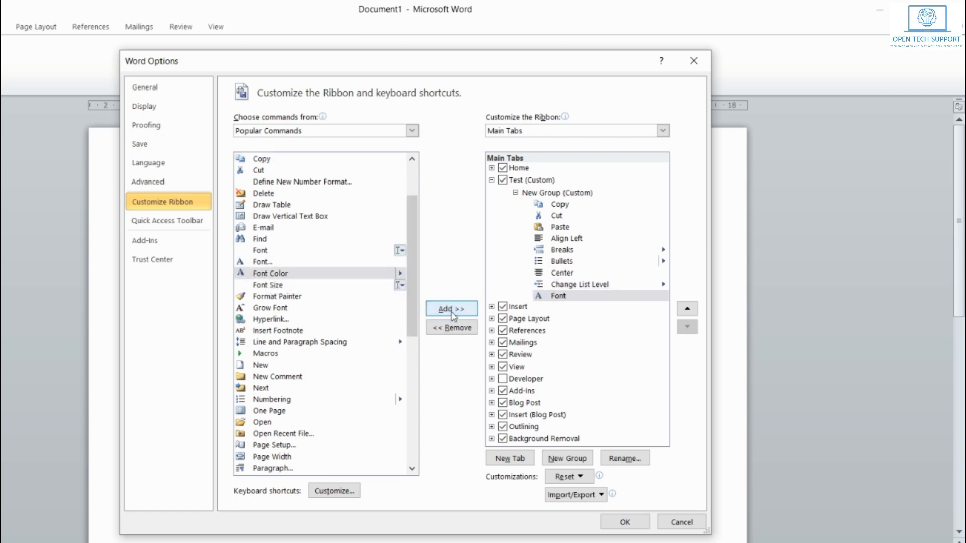
click(452, 309)
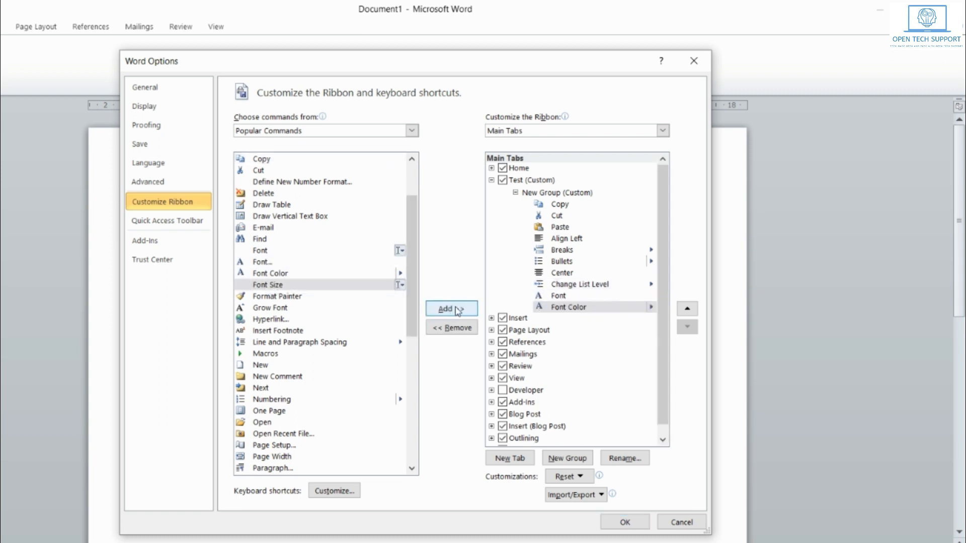
click(458, 312)
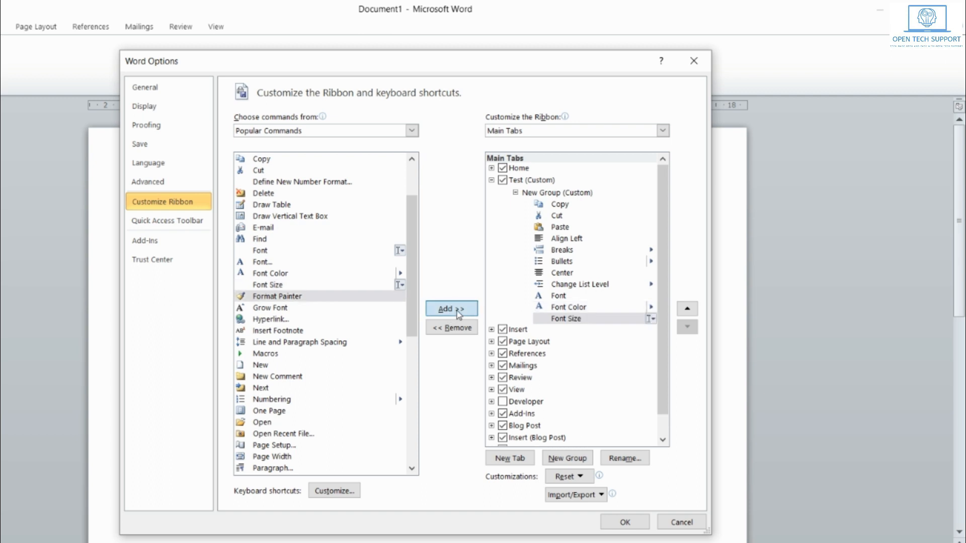
click(458, 312)
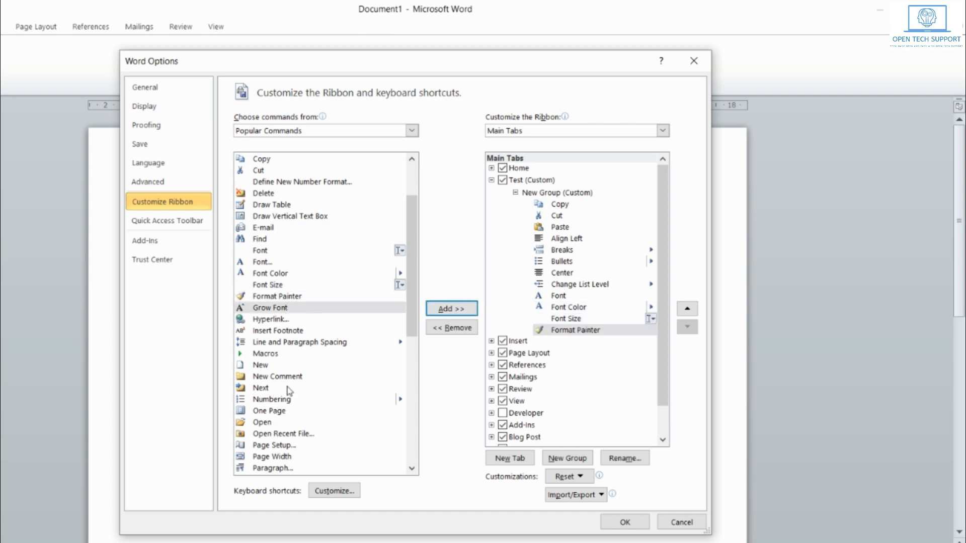
click(286, 401)
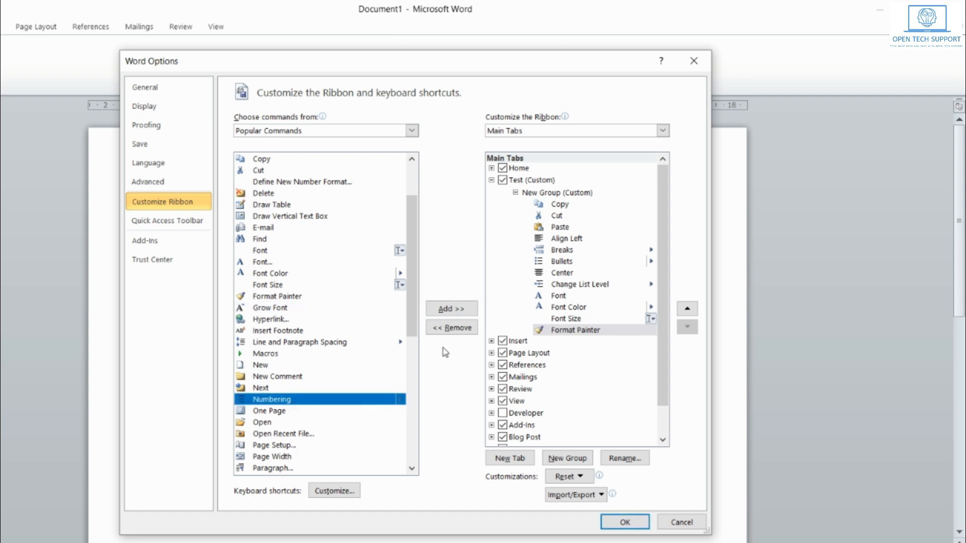
click(450, 309)
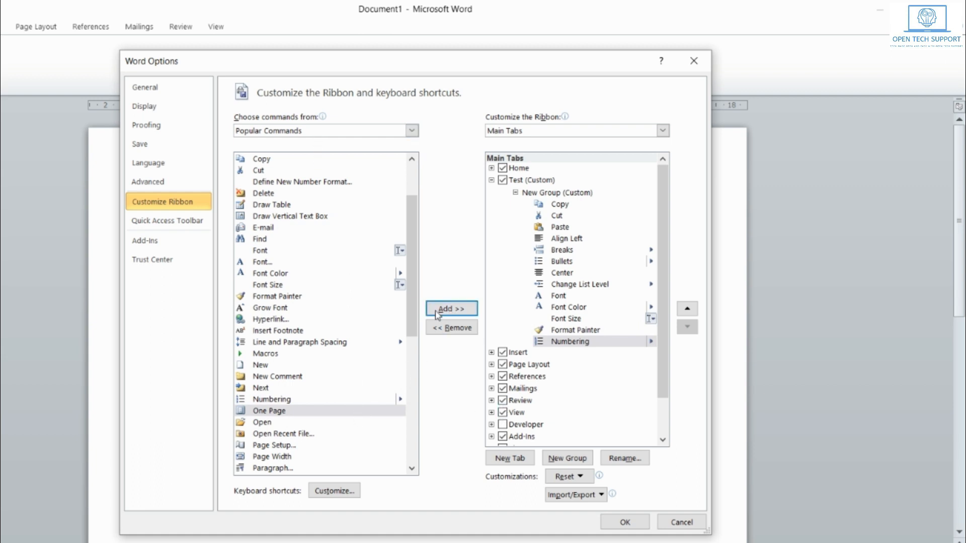
Step: Switch the command source to All Commands and add the Image and Insert commands below Numbering in the custom group
click(411, 132)
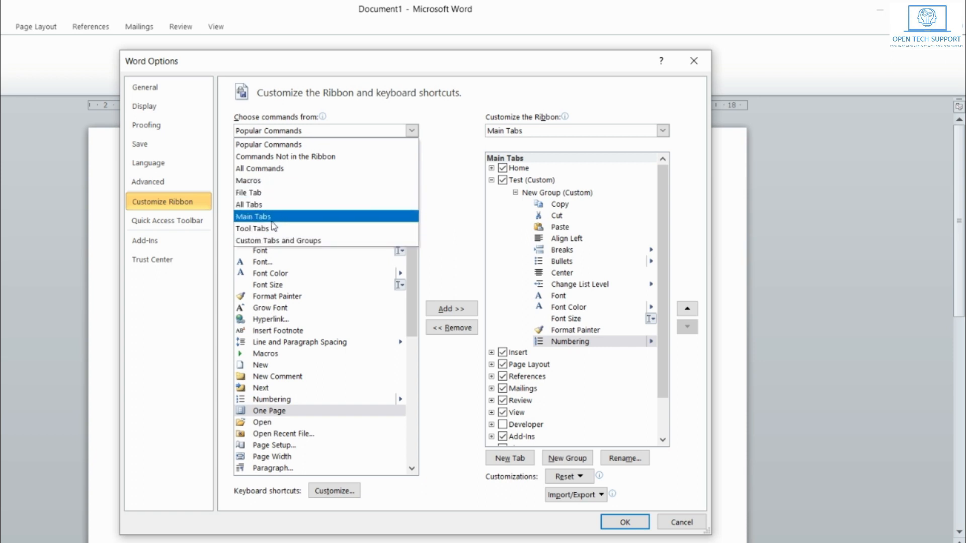
click(290, 169)
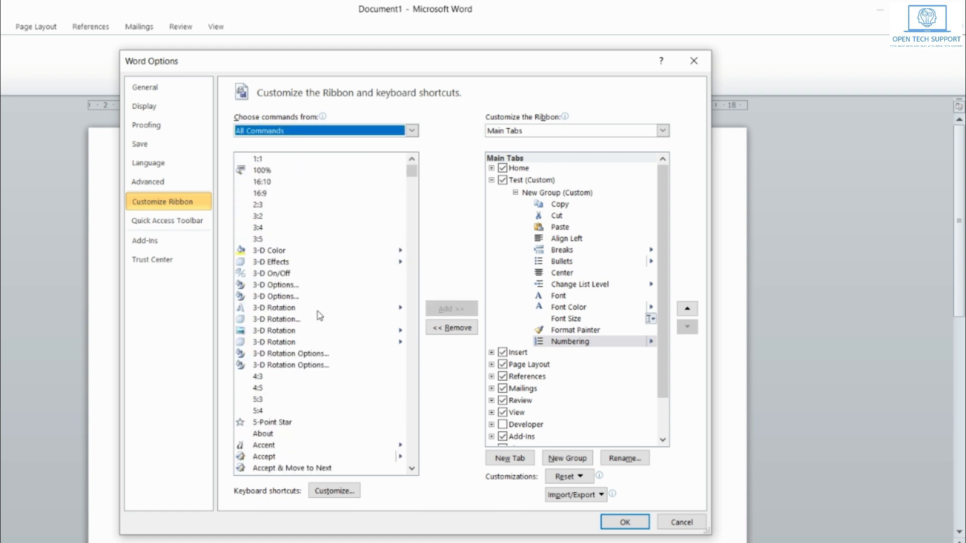
scroll(314, 318, down, 14)
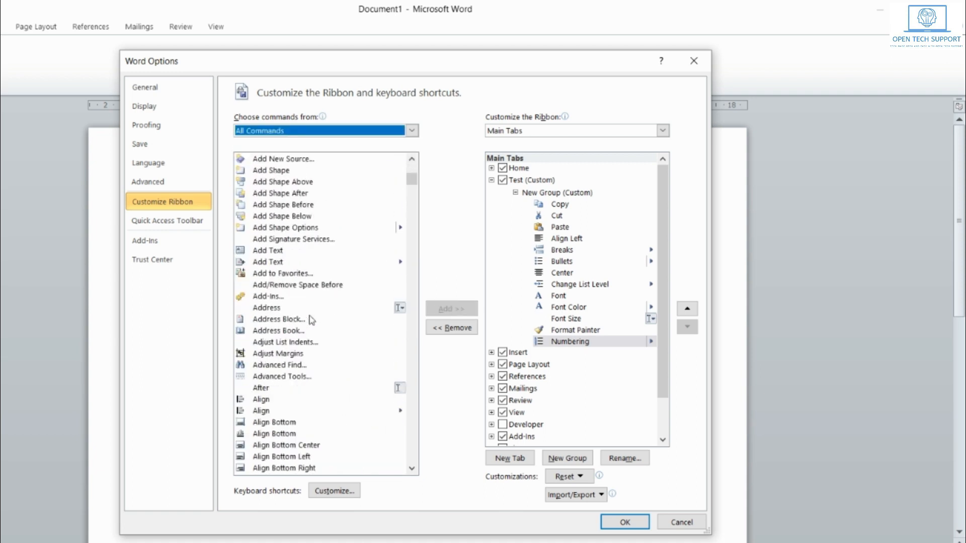
scroll(312, 318, down, 20)
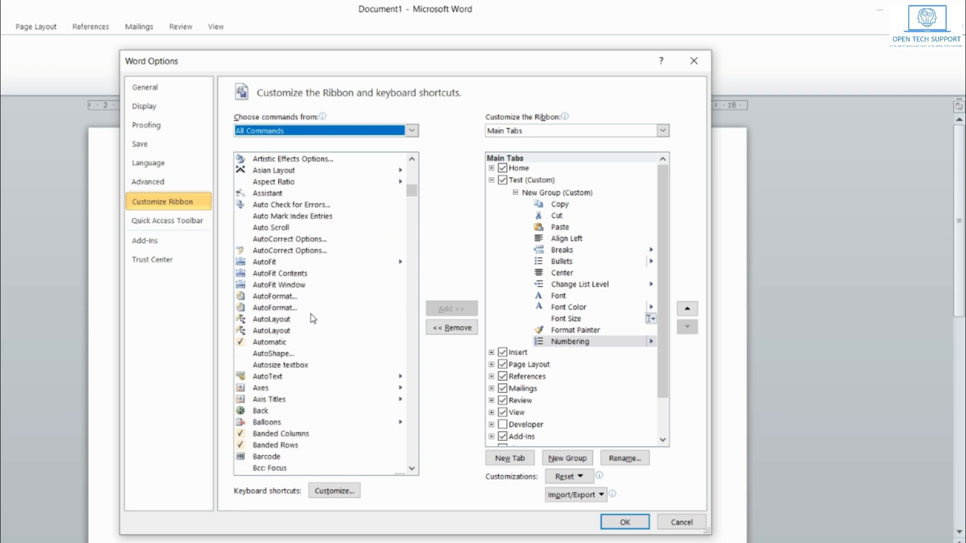
scroll(313, 319, down, 5)
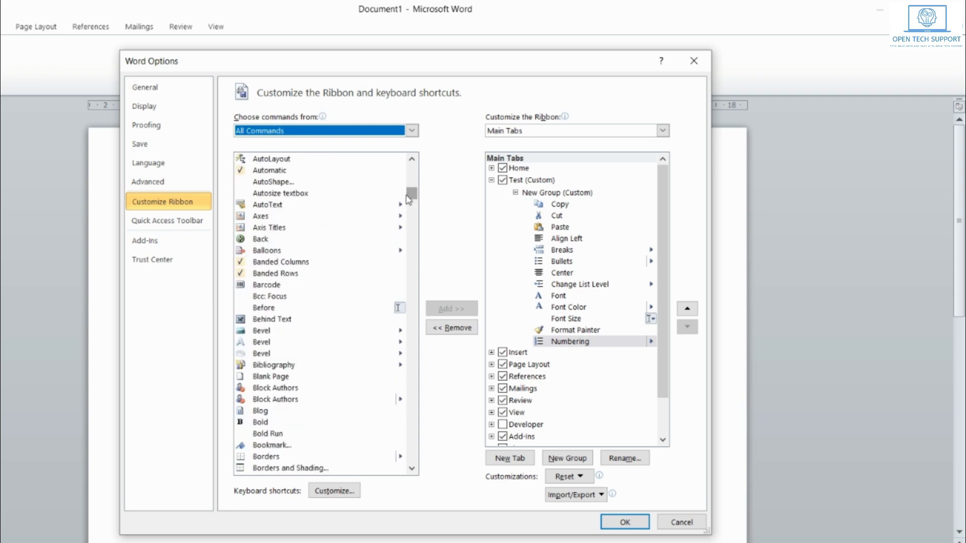
drag(409, 199, 408, 236)
scroll(282, 317, up, 3)
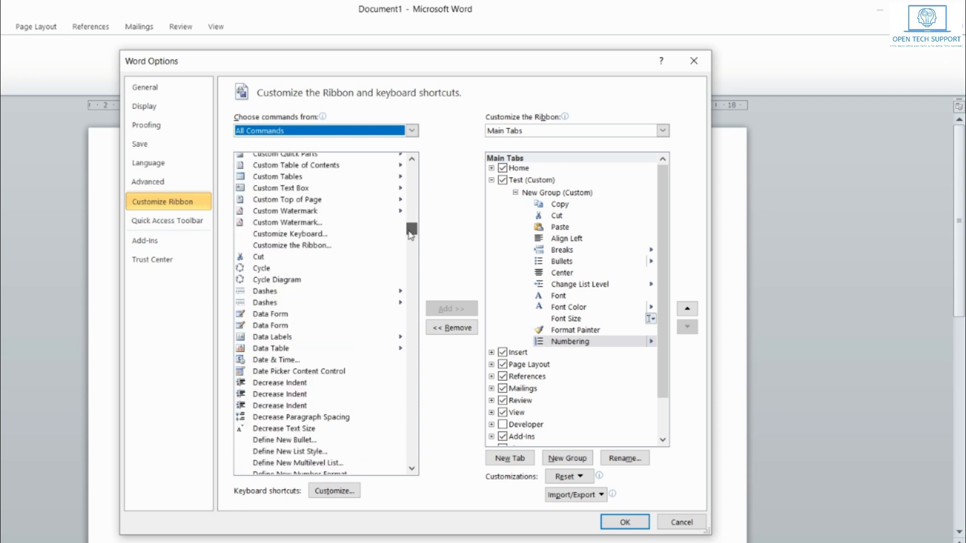
scroll(281, 316, down, 8)
scroll(281, 316, down, 1)
click(282, 304)
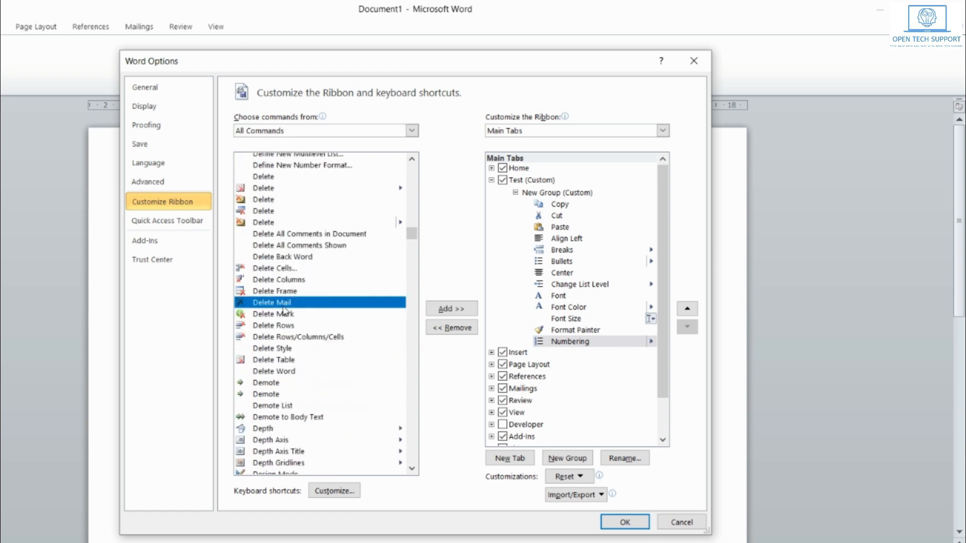
key(i)
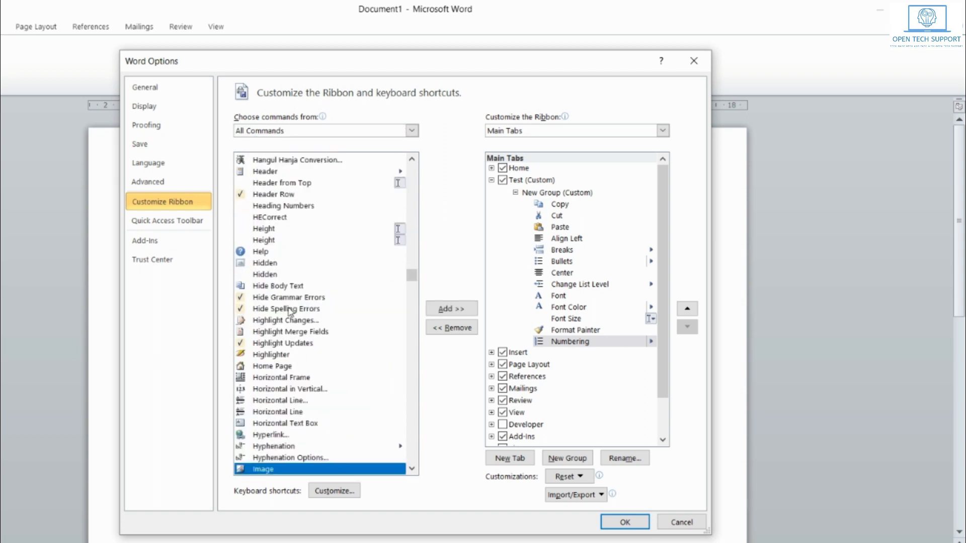
scroll(289, 312, down, 3)
scroll(290, 312, down, 4)
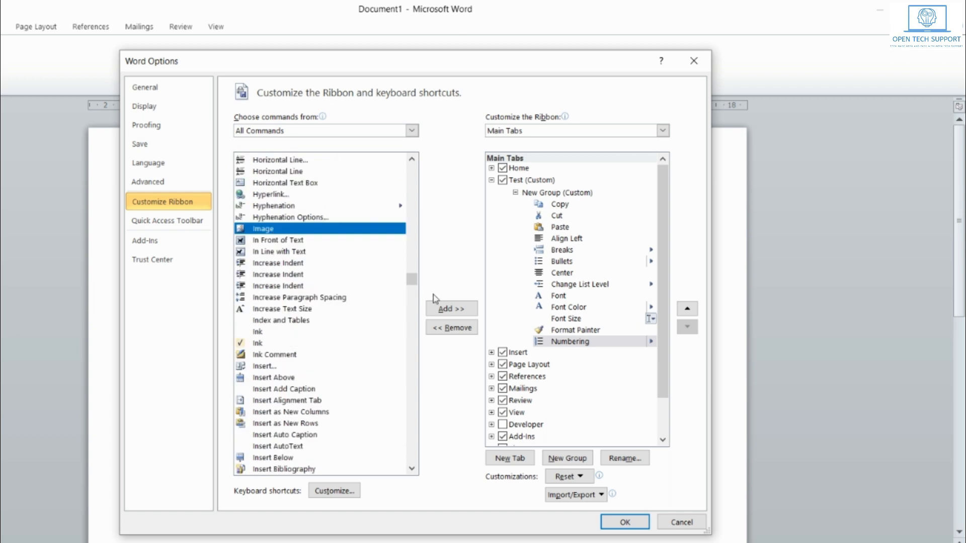
click(451, 309)
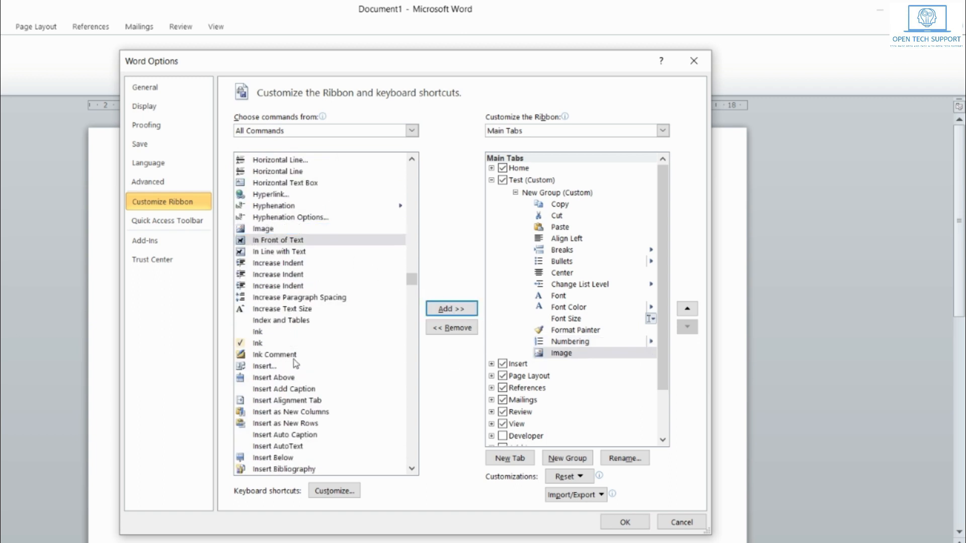
click(271, 367)
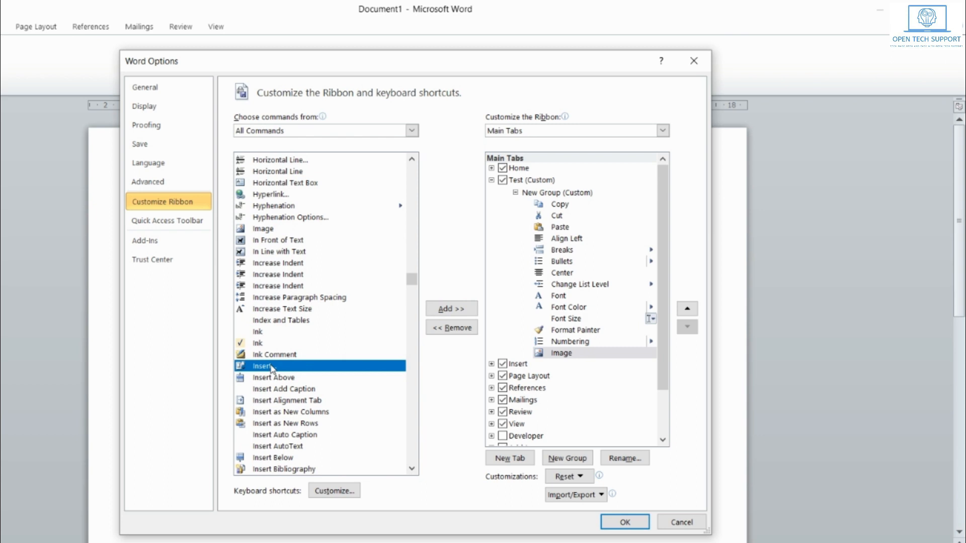
click(439, 306)
Step: Add the plain Merge command below Insert in the Test tab's custom group and apply the ribbon customization
scroll(317, 376, down, 20)
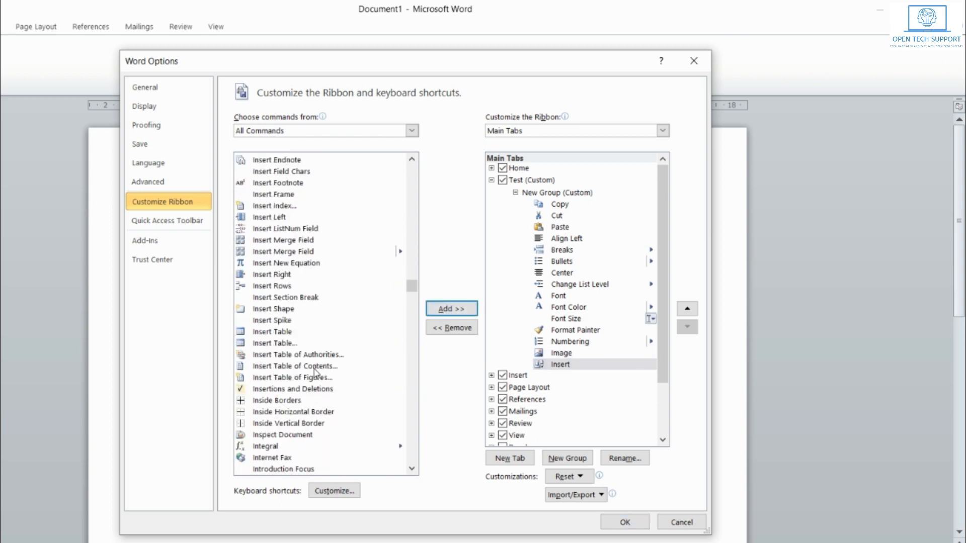
scroll(316, 371, down, 5)
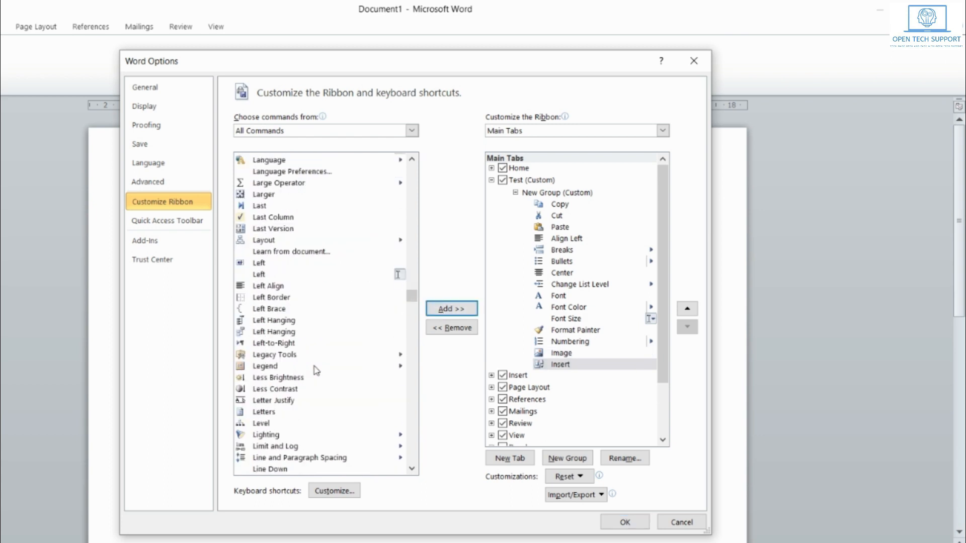
scroll(316, 371, down, 5)
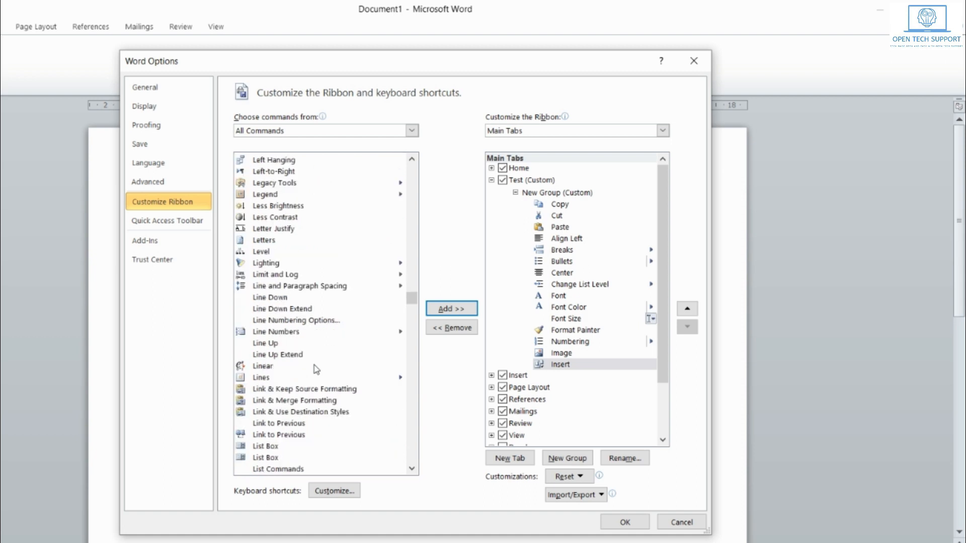
scroll(316, 366, down, 12)
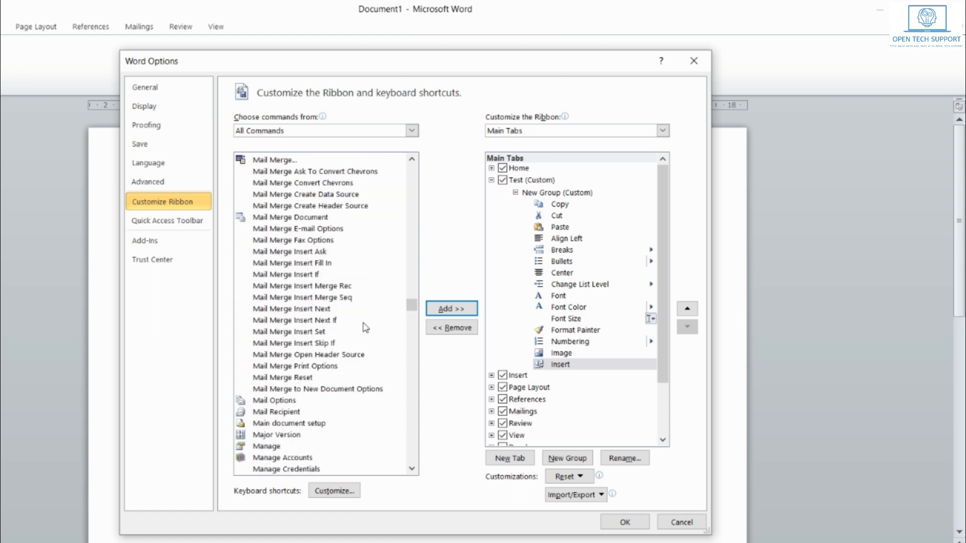
scroll(294, 369, down, 5)
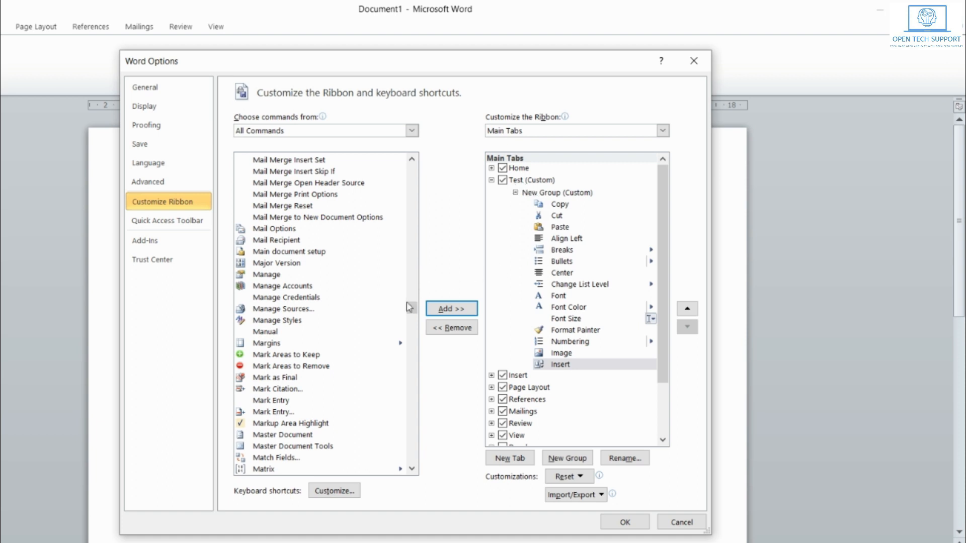
scroll(328, 392, down, 5)
scroll(327, 391, down, 4)
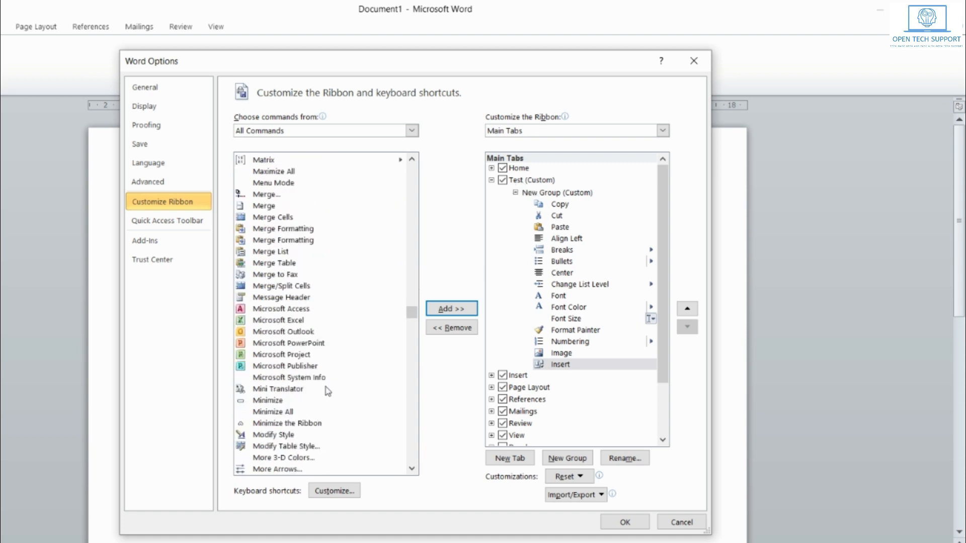
scroll(327, 390, up, 1)
click(273, 245)
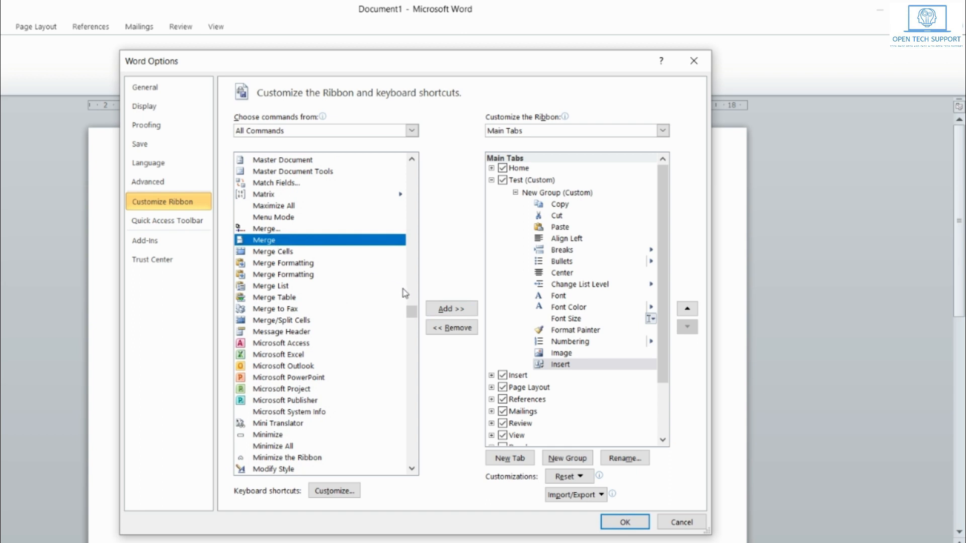
click(459, 310)
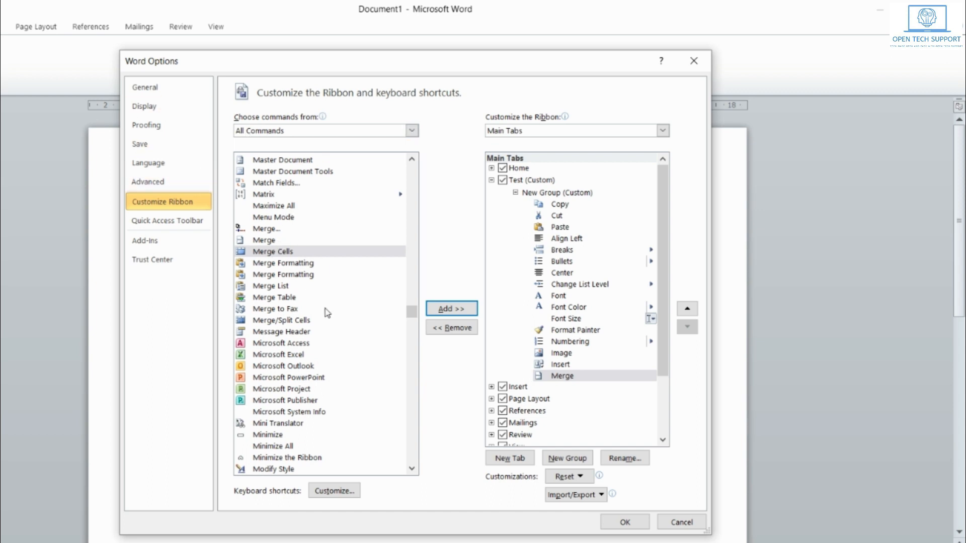
scroll(328, 406, down, 12)
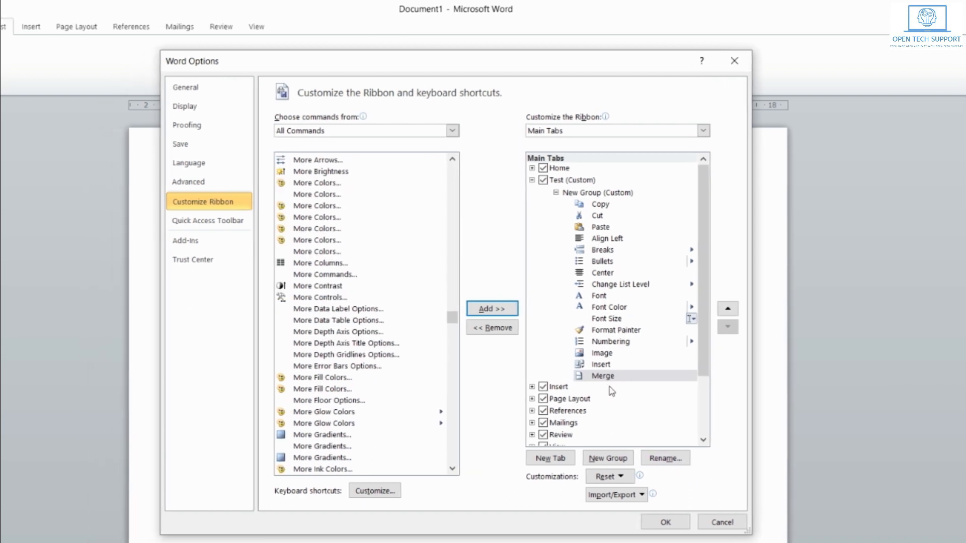
click(688, 523)
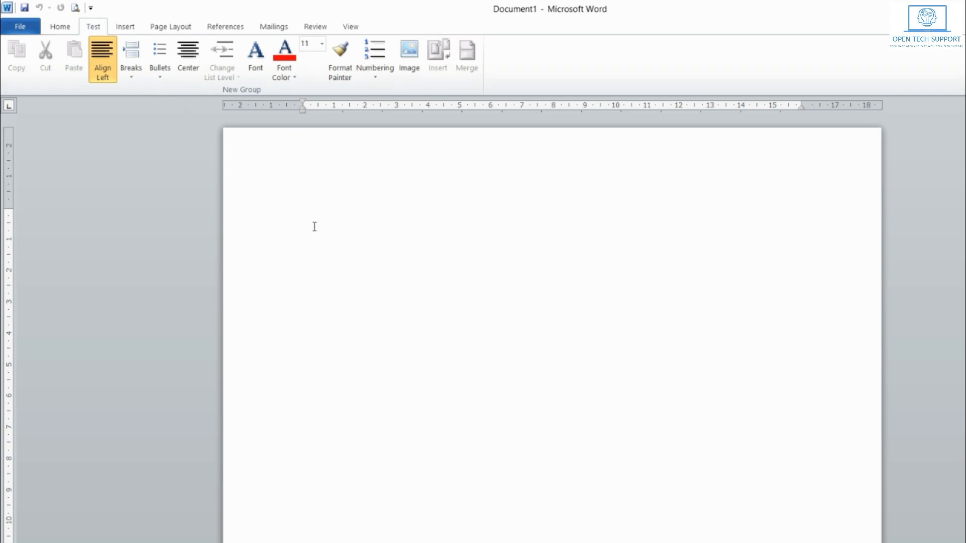
Step: Enter the sample text "Dfdsfs sd" in the blank document and select the whole line
text(dfdsfs sd)
mouse_move(308, 217)
drag(308, 218, 353, 229)
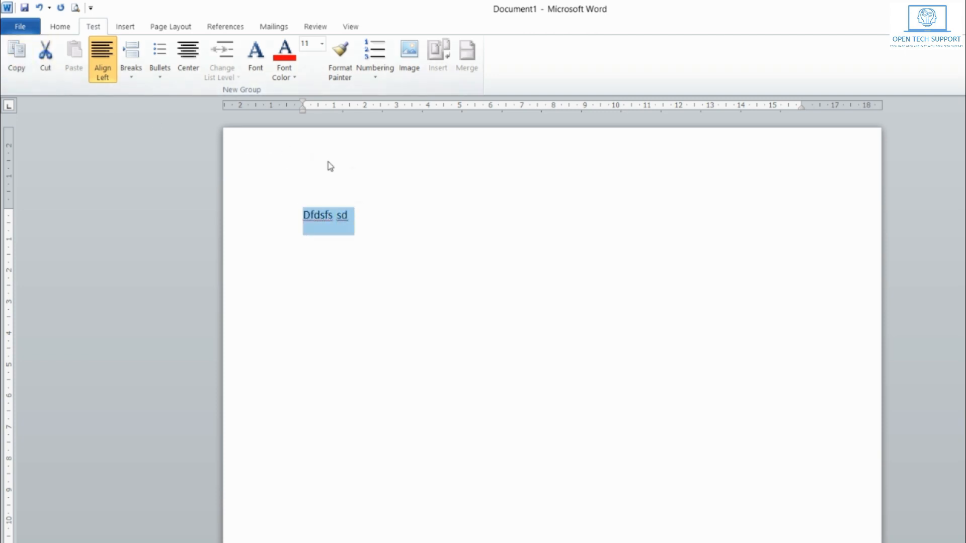
click(385, 195)
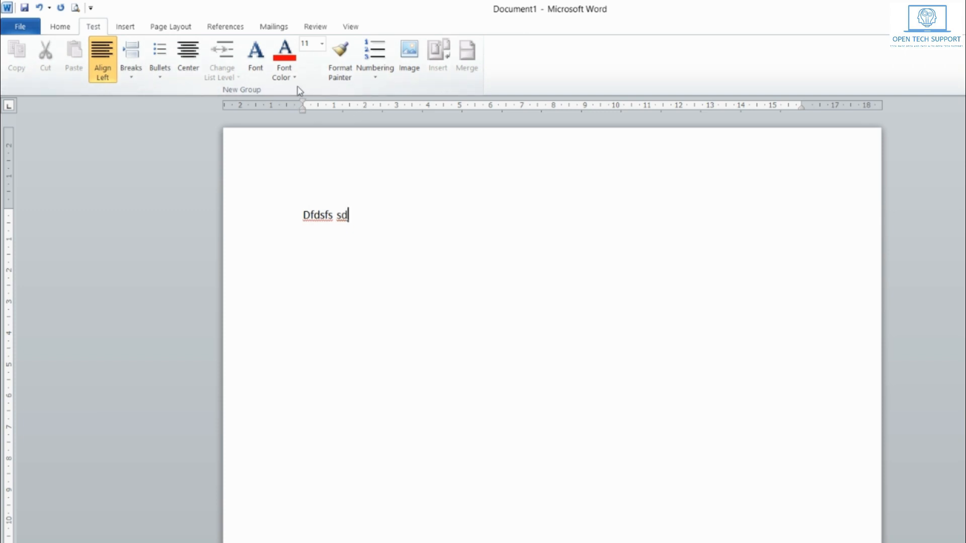
click(276, 209)
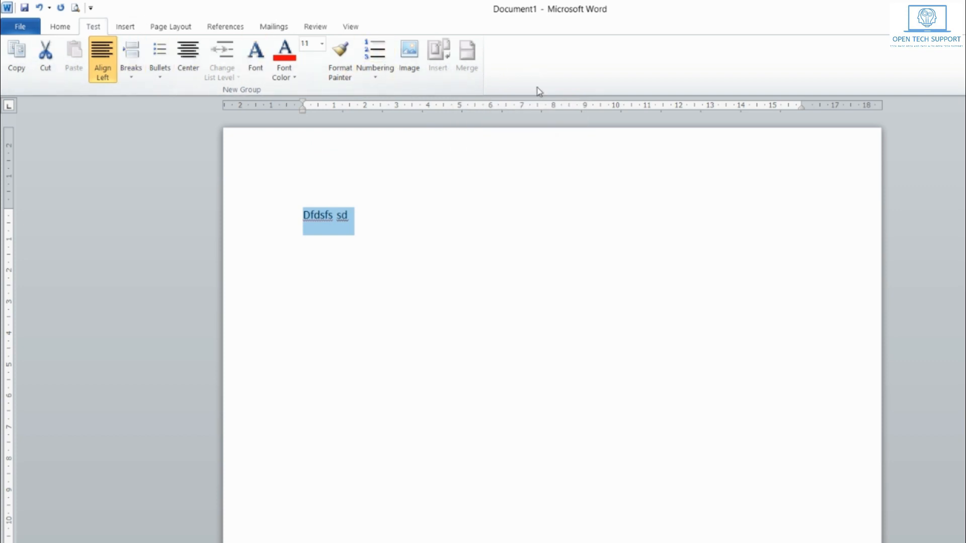
Step: Open the ribbon customization settings, review the Main Tabs list with the Test tab, and close them without changes
right_click(836, 76)
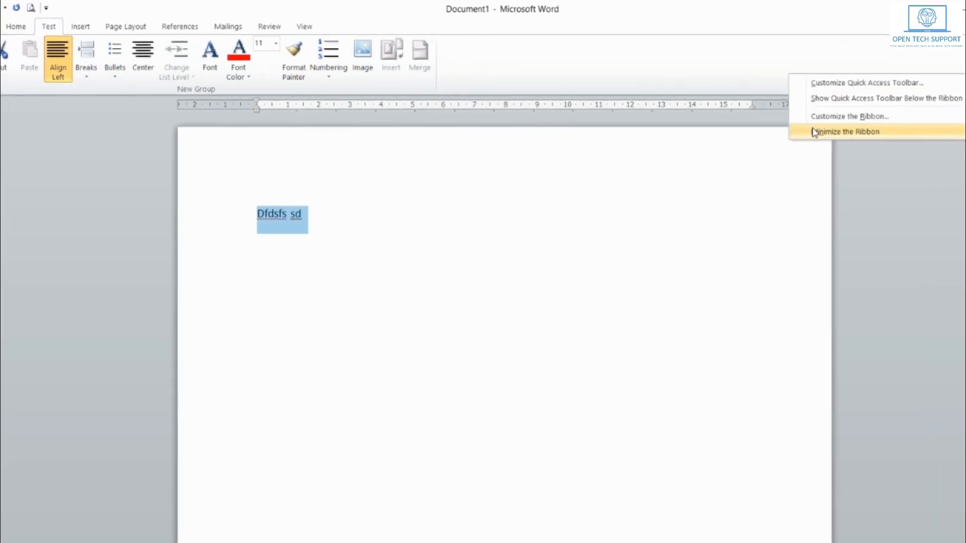
click(805, 116)
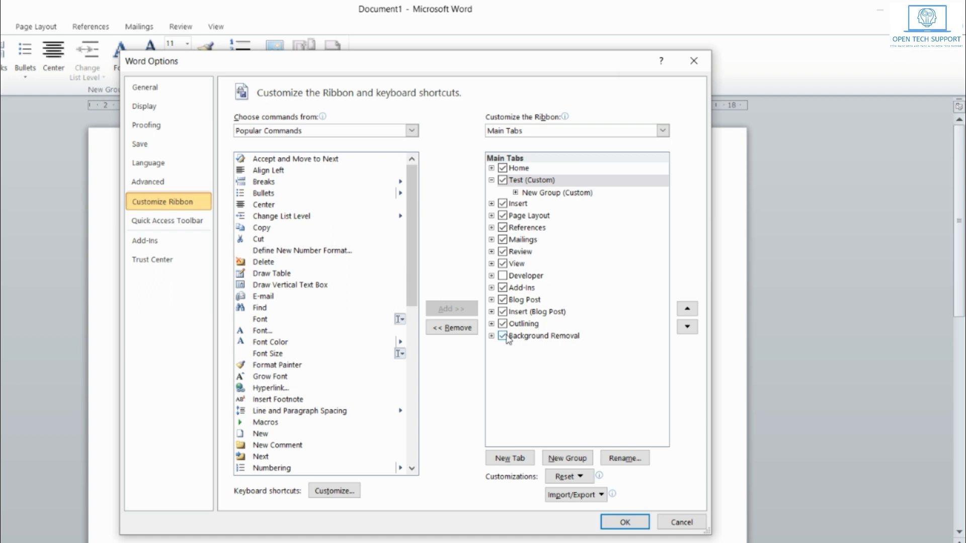
click(682, 522)
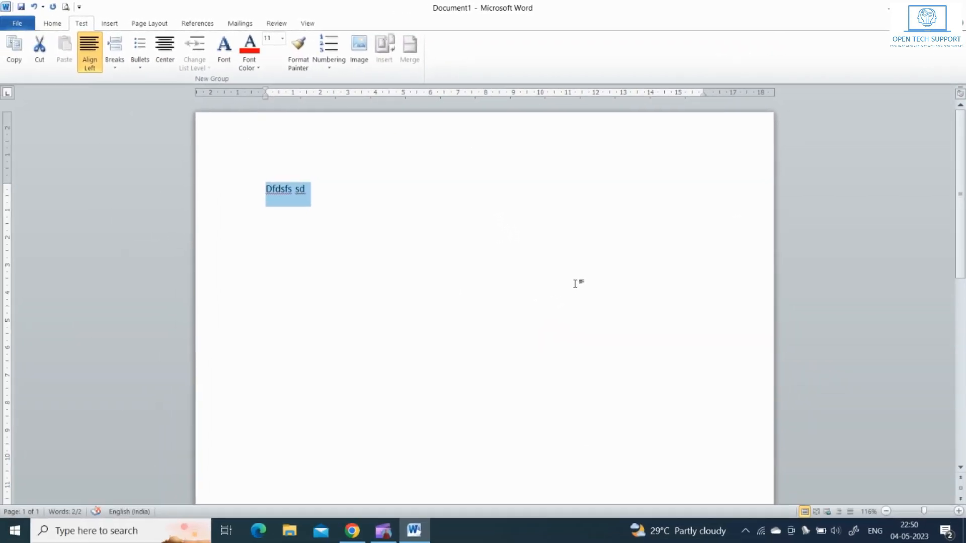
Step: Delete the selected sample text and close Word without saving the document
key(Delete)
key(alt+F4)
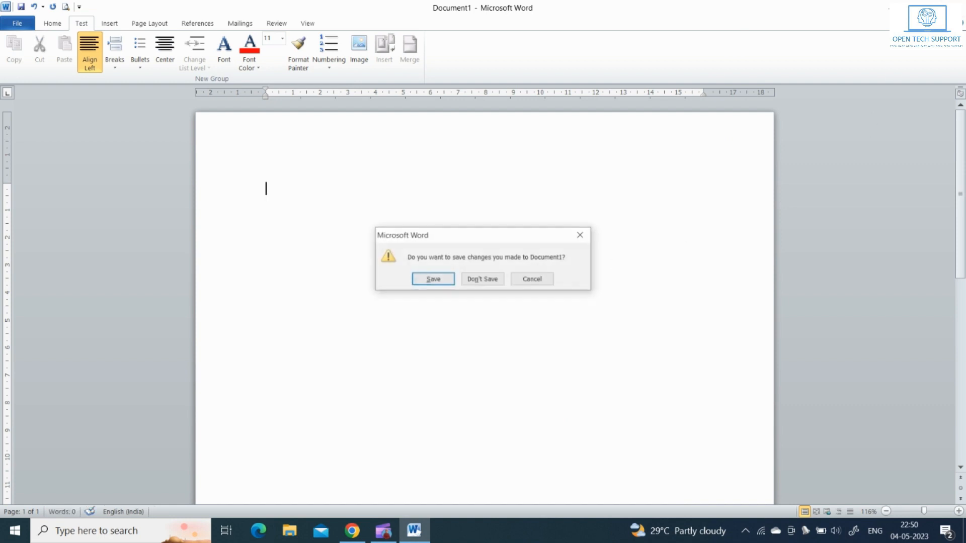
click(477, 279)
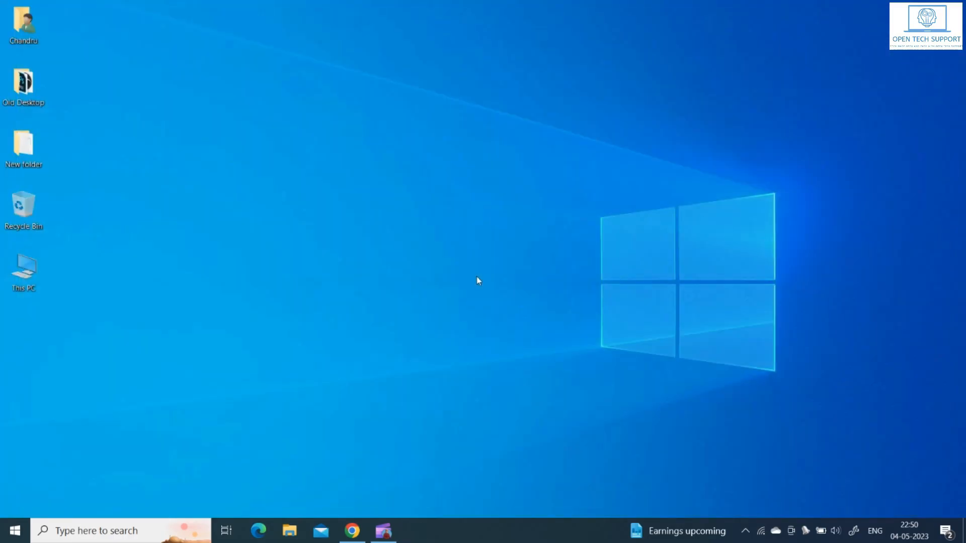
right_click(524, 378)
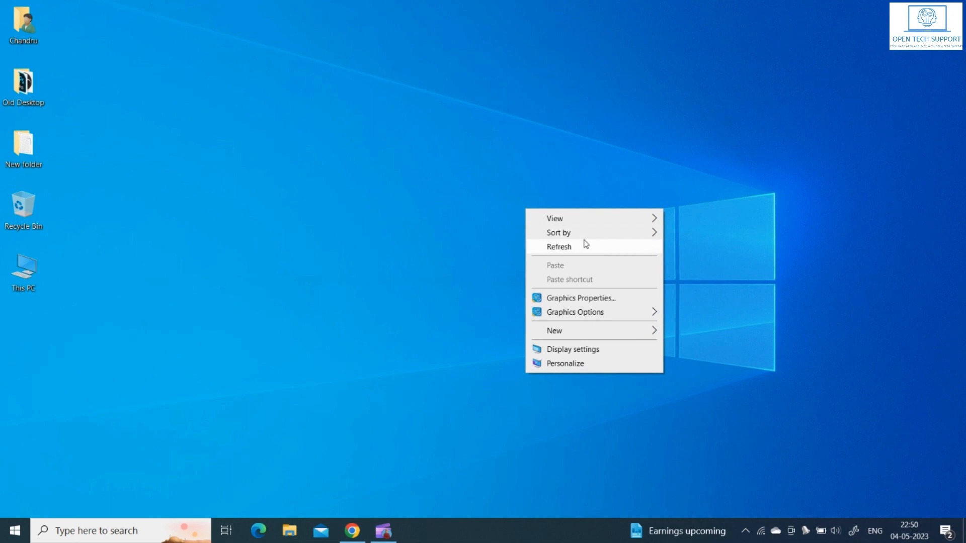
click(584, 246)
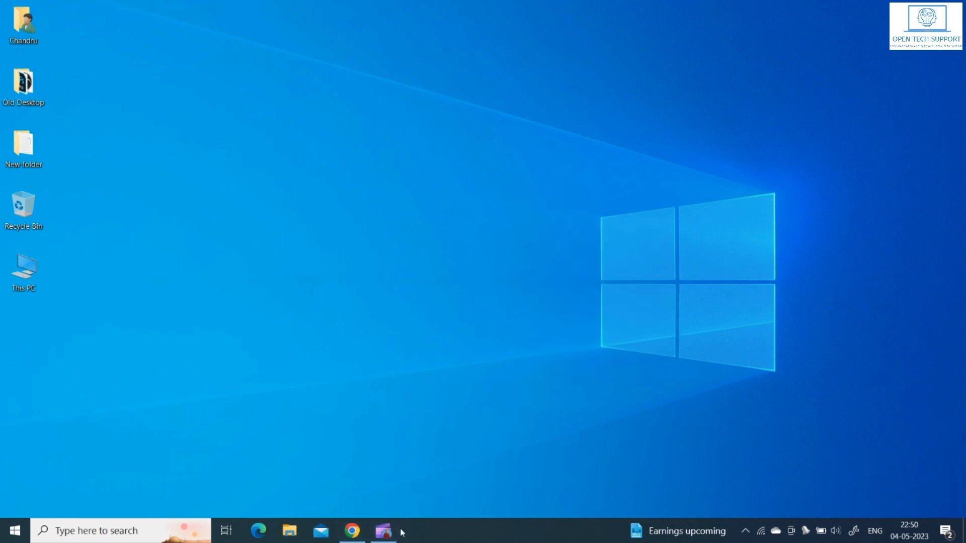